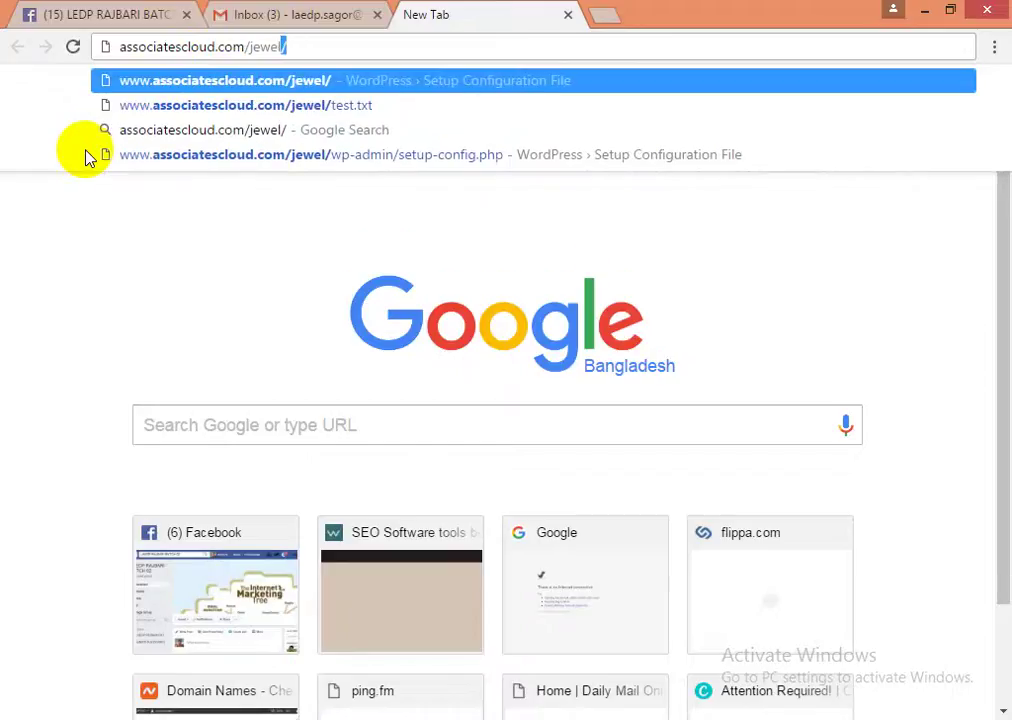
- Load associatescloud.com/jewel from the address-bar suggestion to reach the WordPress setup-config page
{"action": "key", "text": "shift+Left"}
{"action": "key", "text": "shift+Left"}
{"action": "key", "text": "shift+Left"}
{"action": "key", "text": "shift+Left"}
{"action": "key", "text": "Right"}
{"action": "key", "text": "Return"}
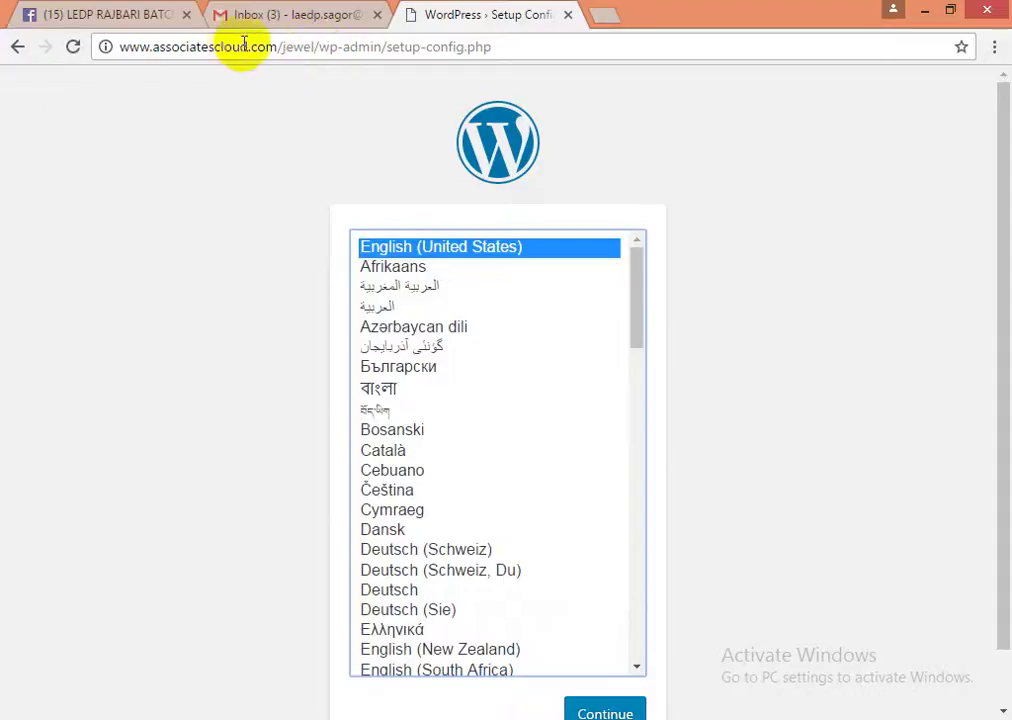
{"action": "left_click_drag", "start_coordinate": [318, 47], "coordinate": [85, 55]}
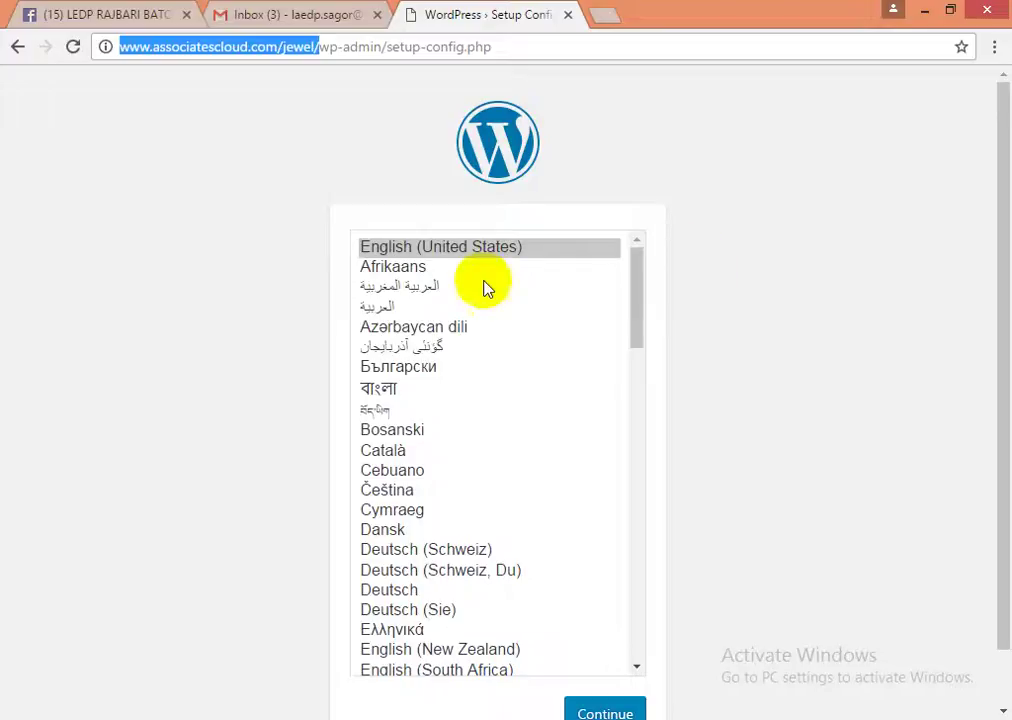
- Choose English (United States) as the install language and continue to the welcome page
{"action": "left_click", "coordinate": [418, 258]}
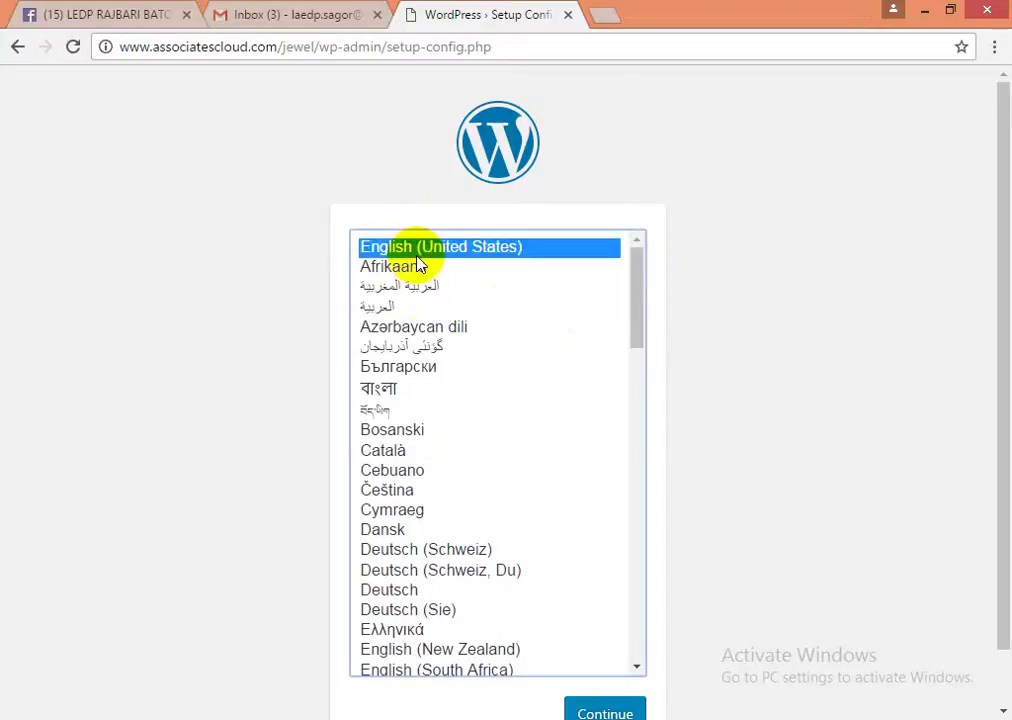
{"action": "scroll", "coordinate": [809, 481], "scroll_direction": "down", "scroll_amount": 1}
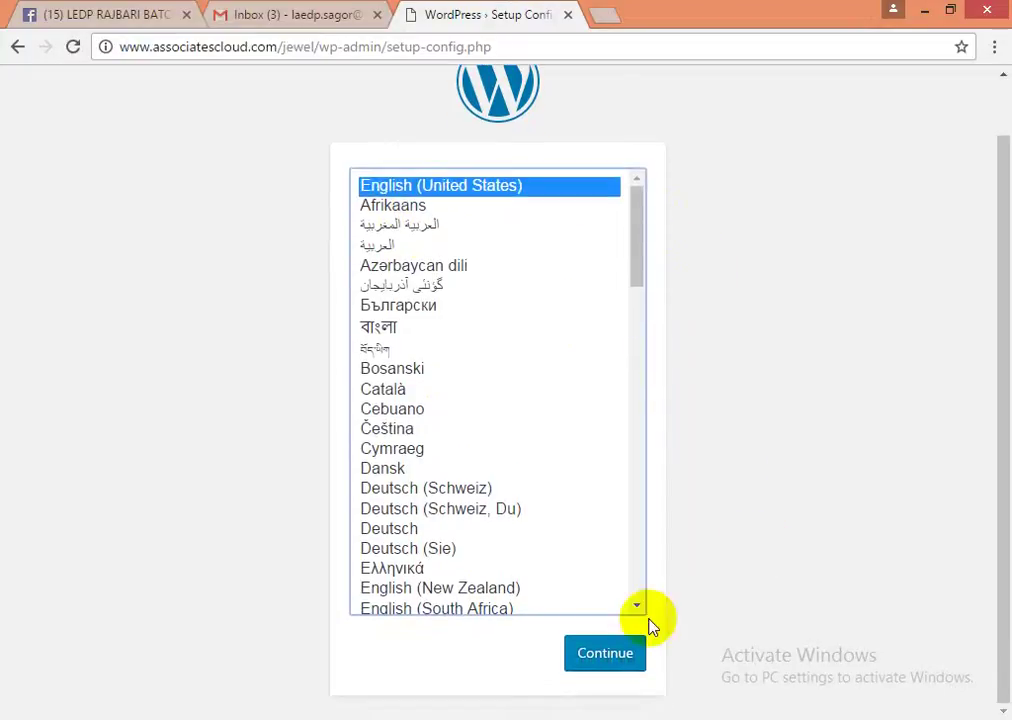
{"action": "left_click", "coordinate": [619, 658]}
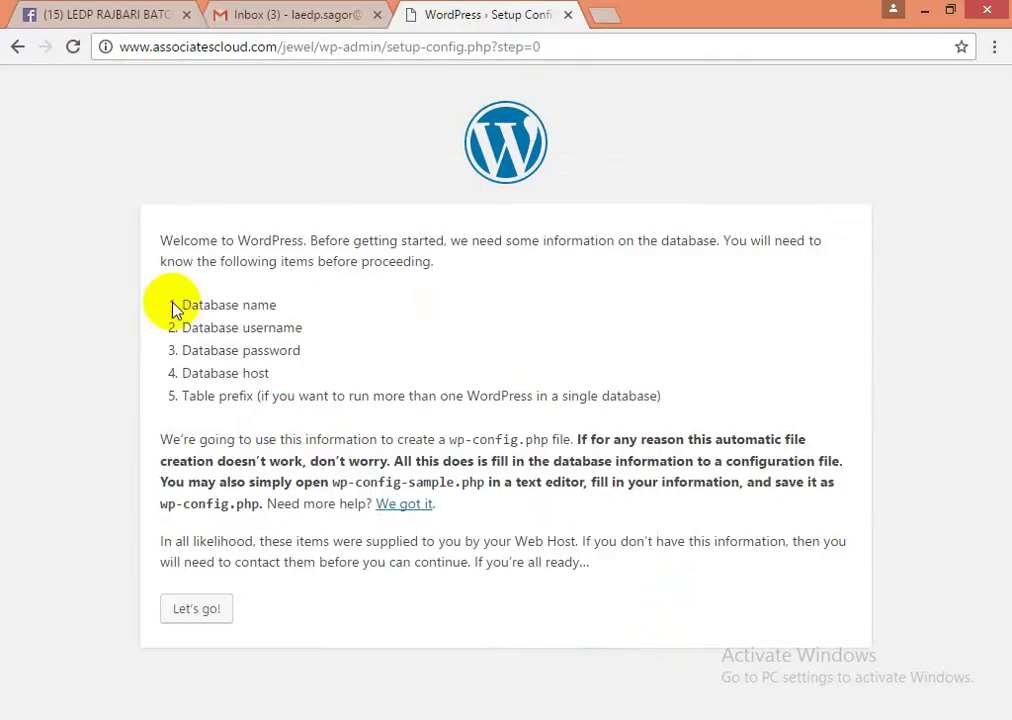
- Review the five requirements (database name, username, password, host, table prefix), then bring up the Word credentials document
{"action": "left_click_drag", "start_coordinate": [182, 305], "coordinate": [280, 305]}
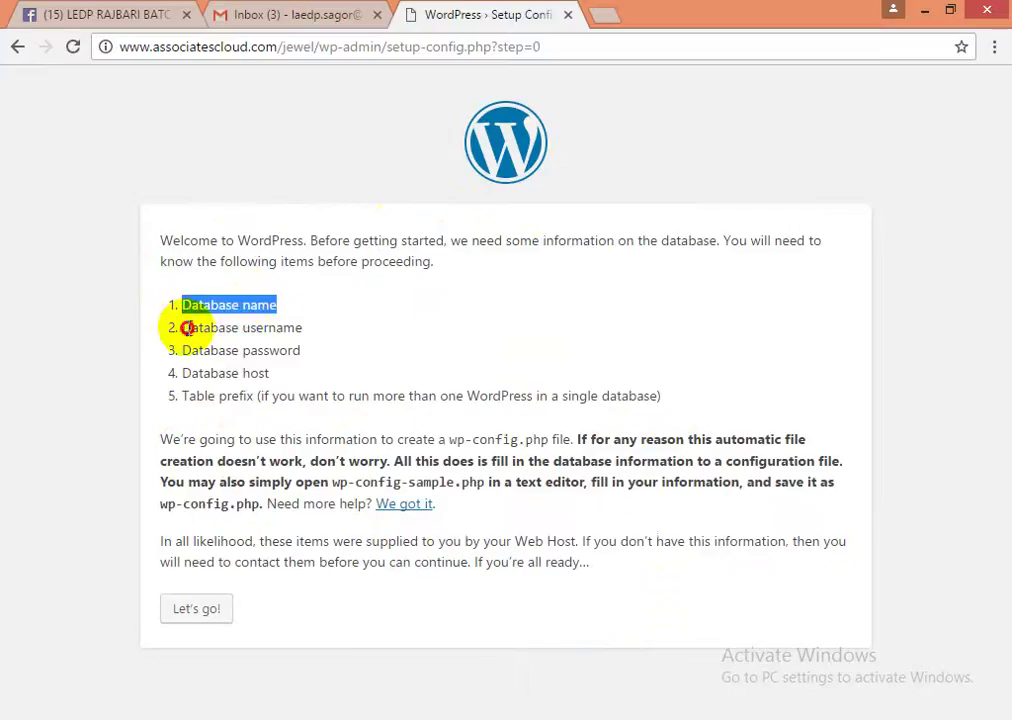
{"action": "left_click_drag", "start_coordinate": [183, 328], "coordinate": [320, 333]}
{"action": "left_click_drag", "start_coordinate": [176, 350], "coordinate": [343, 350]}
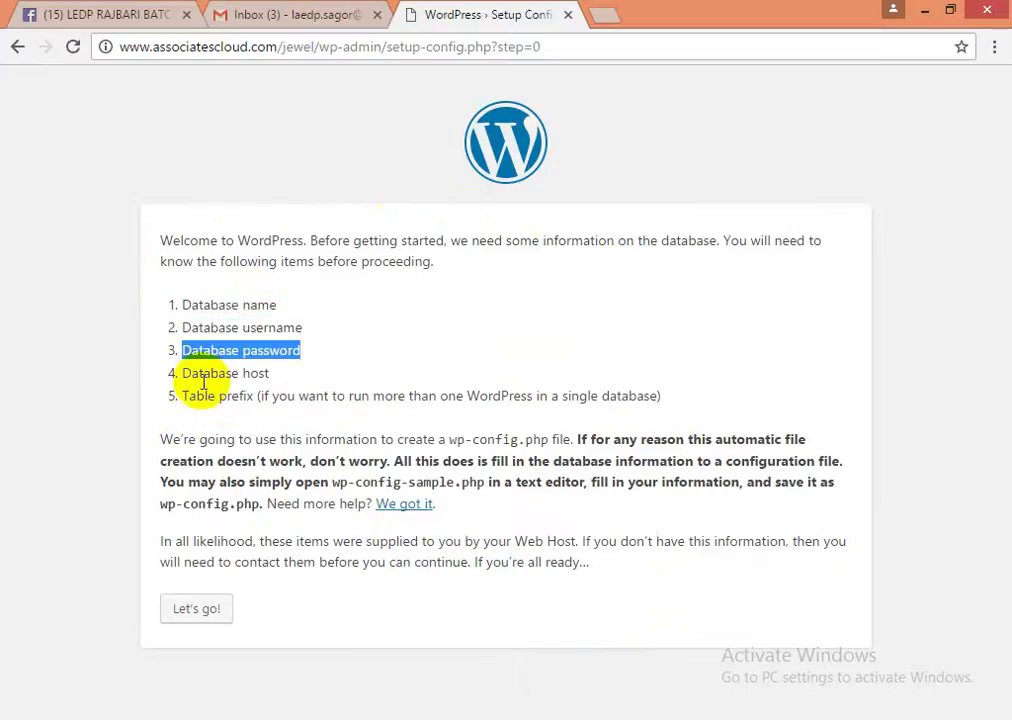
{"action": "left_click_drag", "start_coordinate": [178, 373], "coordinate": [323, 389]}
{"action": "left_click_drag", "start_coordinate": [176, 395], "coordinate": [559, 395]}
{"action": "left_click", "coordinate": [548, 401]}
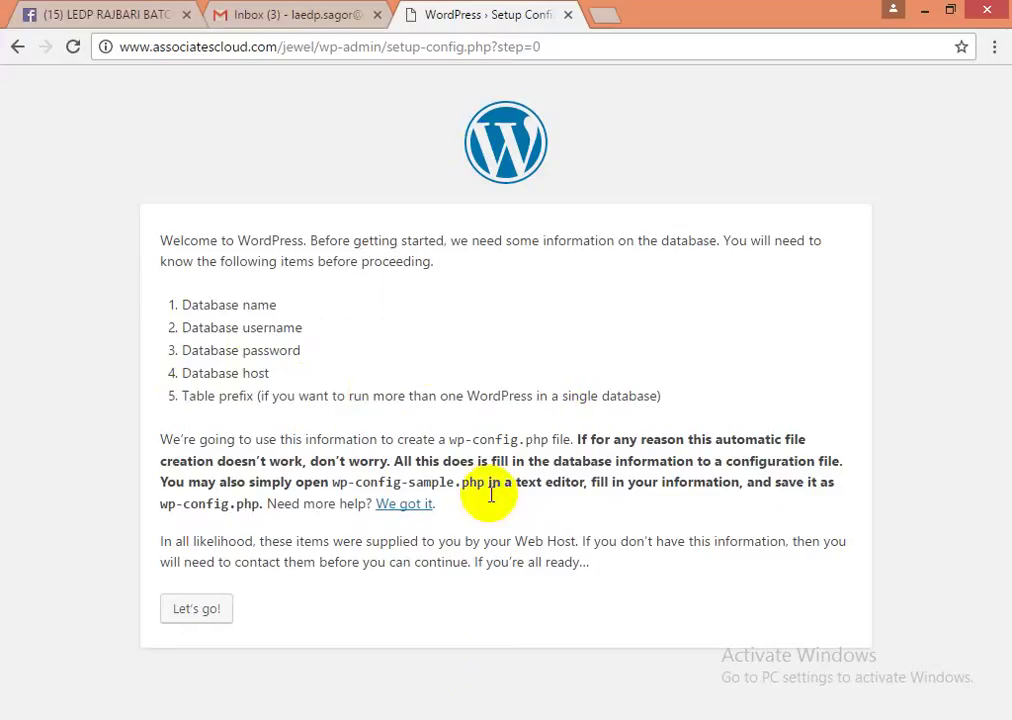
{"action": "left_click", "coordinate": [383, 718]}
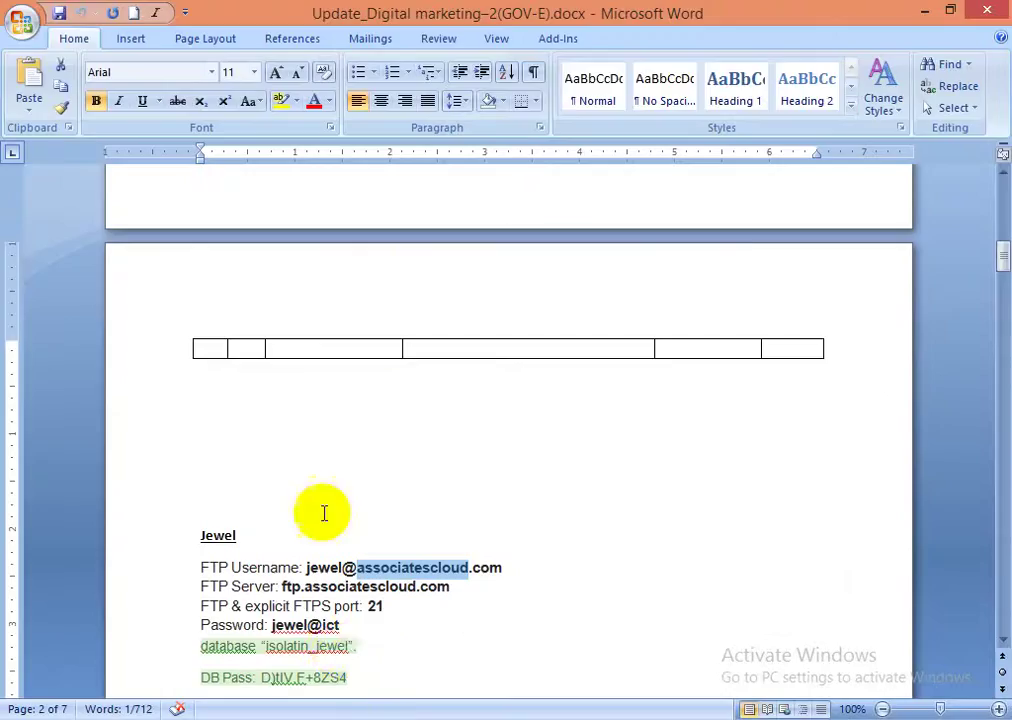
- Check the FTP and database credentials in Word, then minimize it and begin the database connection step
{"action": "scroll", "coordinate": [322, 508], "scroll_direction": "down", "scroll_amount": 2}
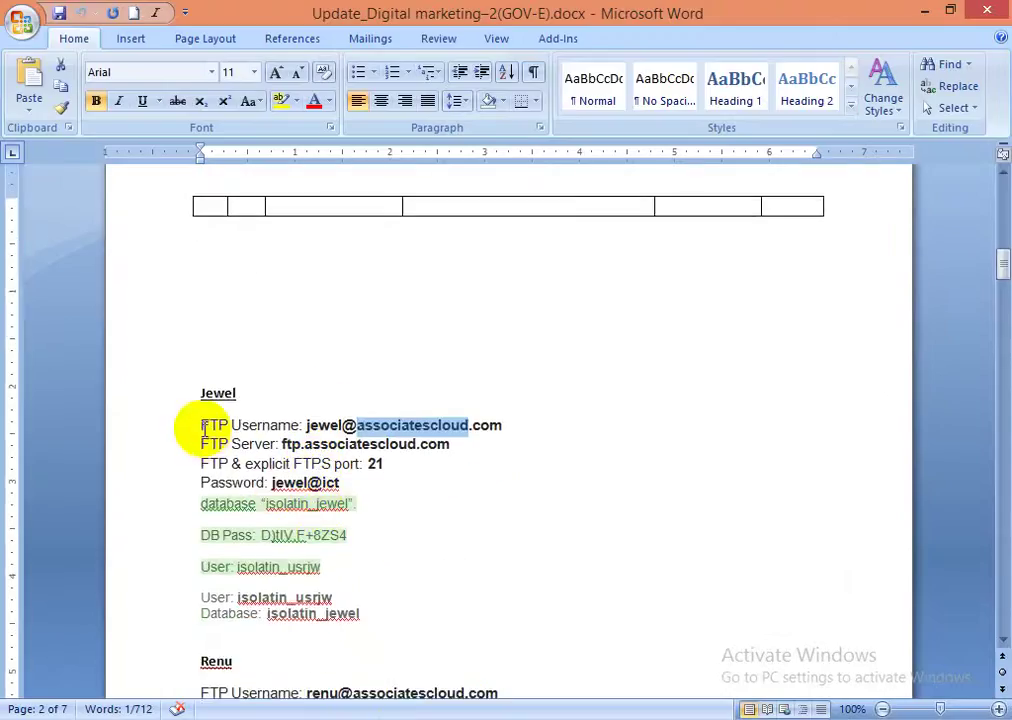
{"action": "left_click_drag", "start_coordinate": [200, 425], "coordinate": [407, 617]}
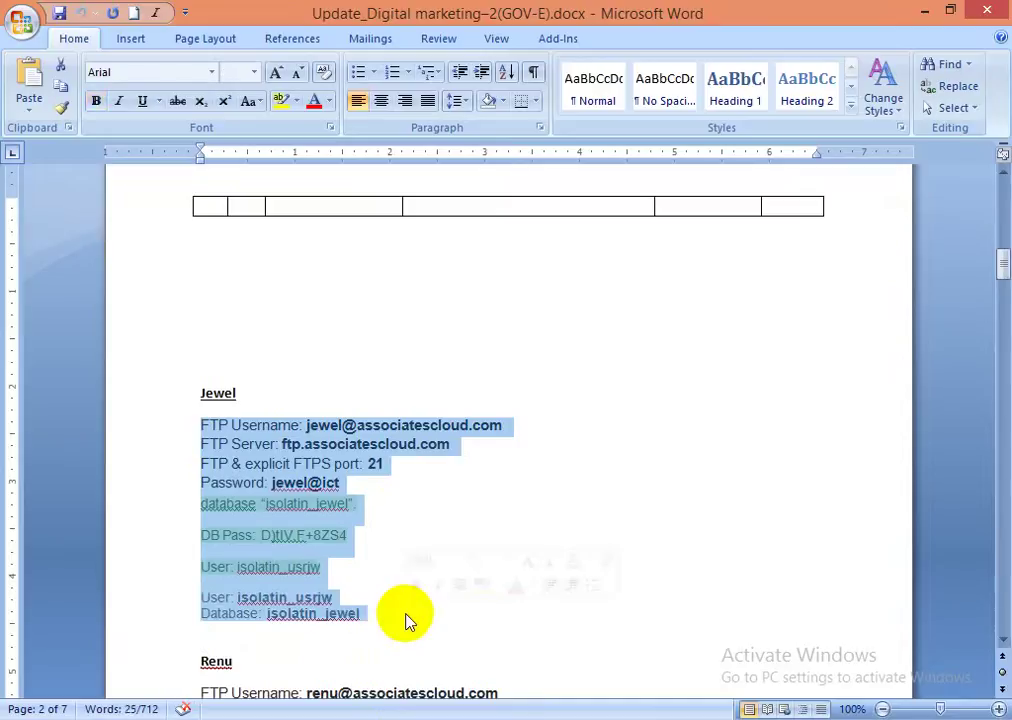
{"action": "left_click", "coordinate": [287, 566]}
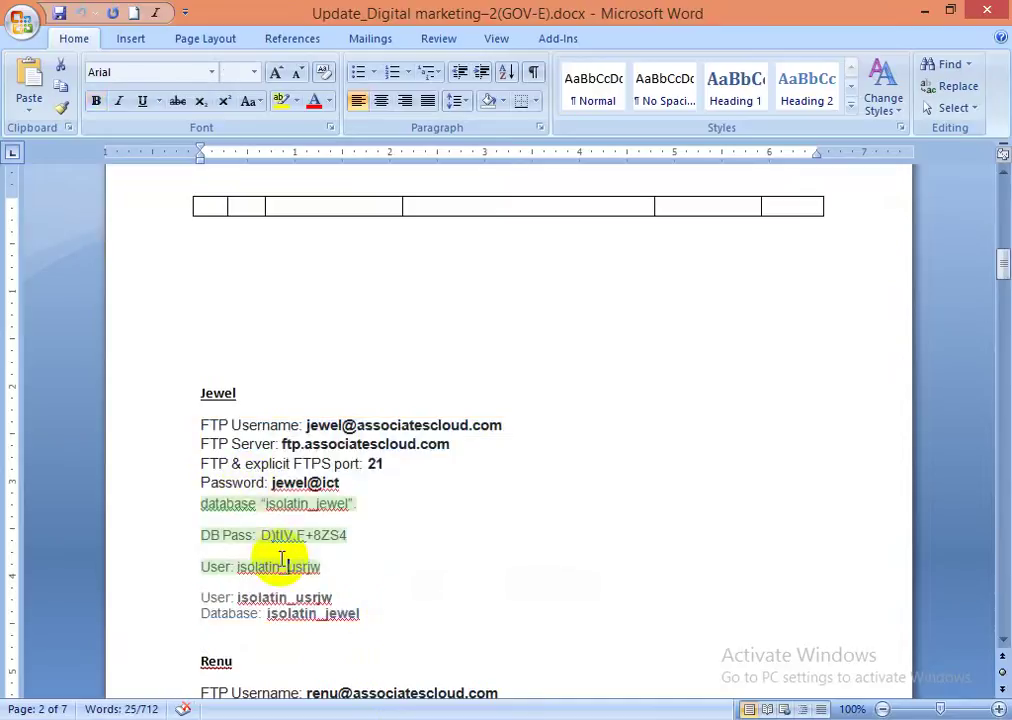
{"action": "left_click", "coordinate": [237, 535]}
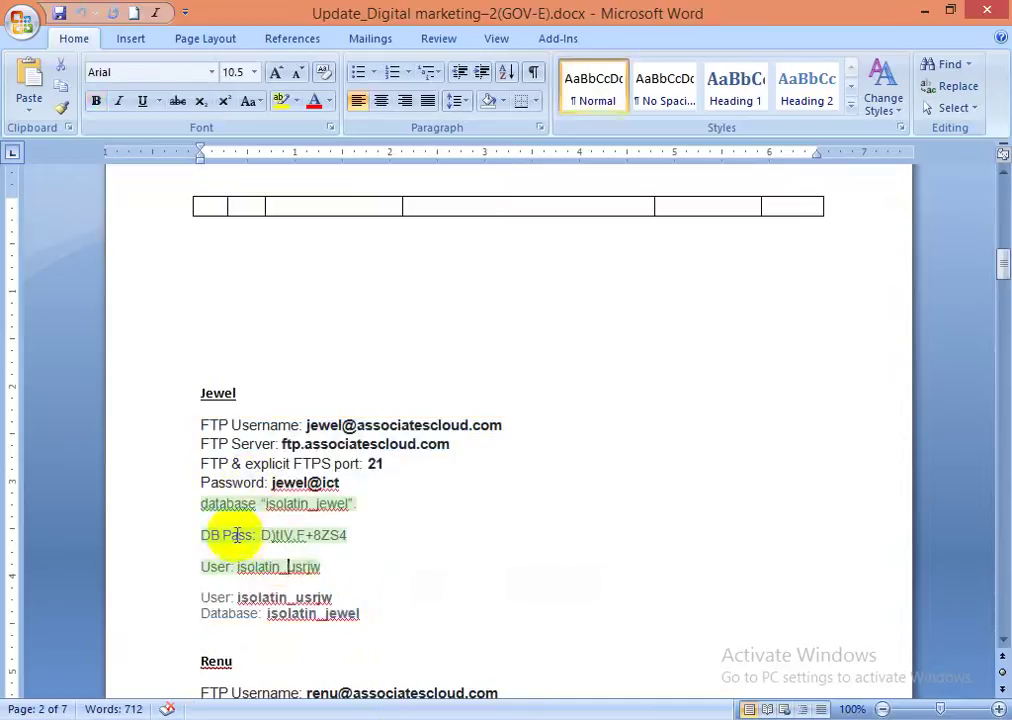
{"action": "left_click", "coordinate": [923, 12]}
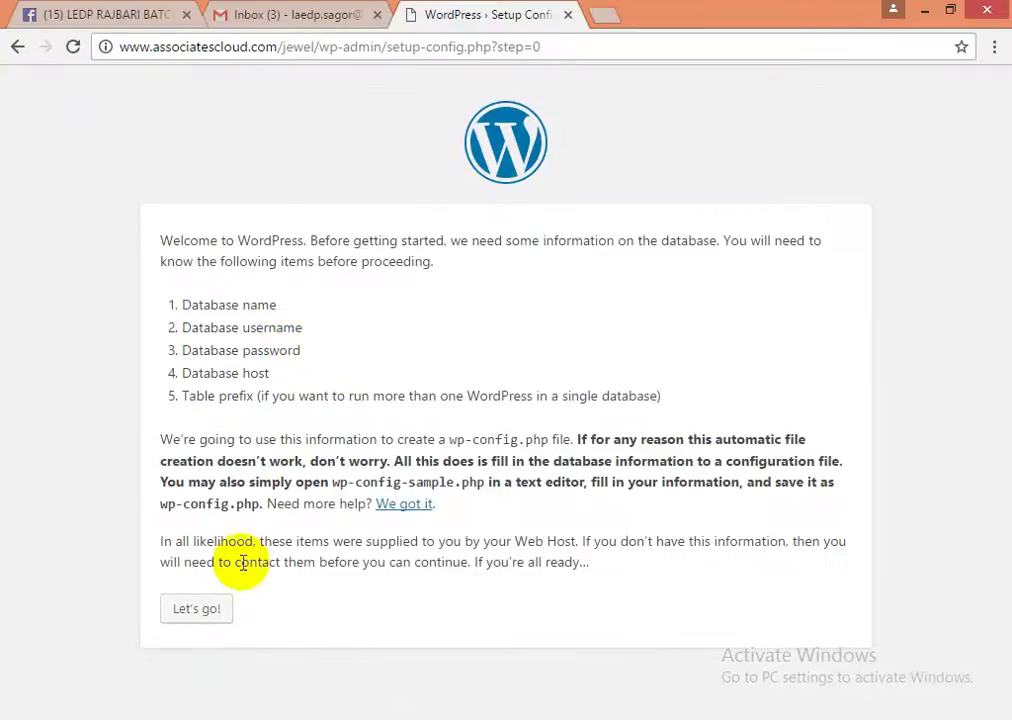
{"action": "left_click", "coordinate": [204, 611]}
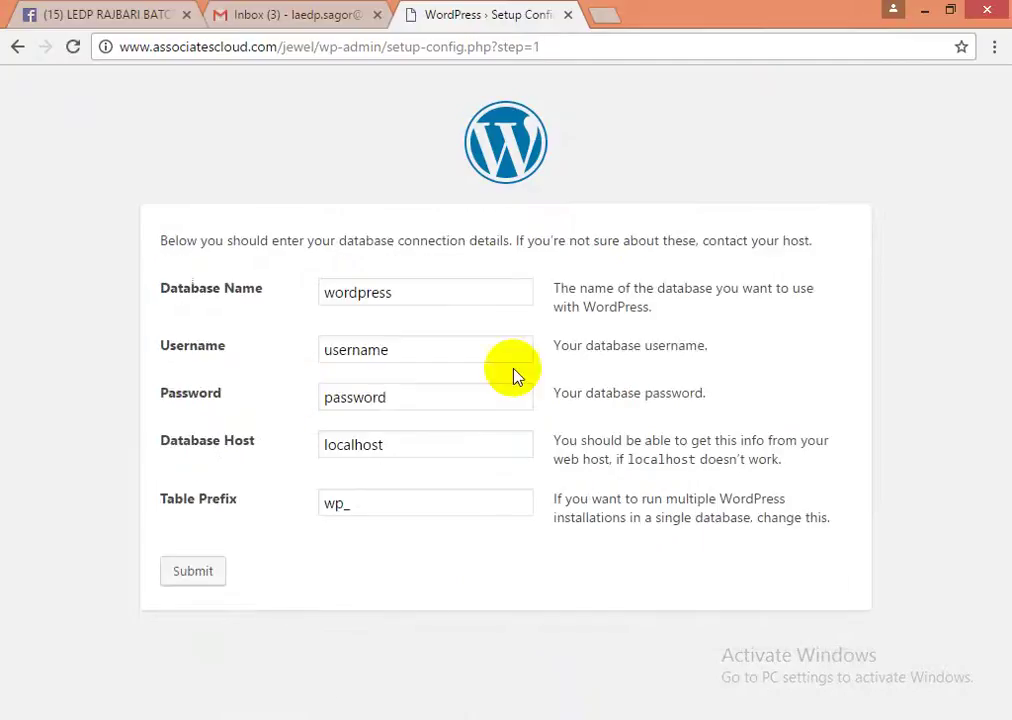
- Replace the default Database Name with isolatin_jewel copied from the Word notes
{"action": "left_click", "coordinate": [400, 291]}
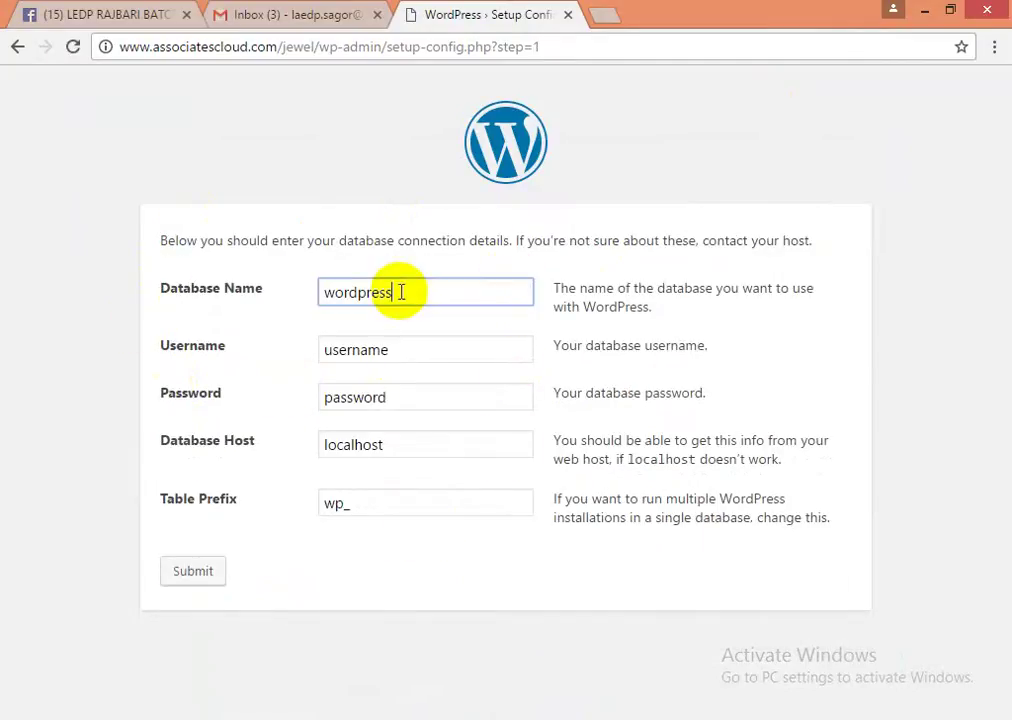
{"action": "double_click", "coordinate": [400, 291]}
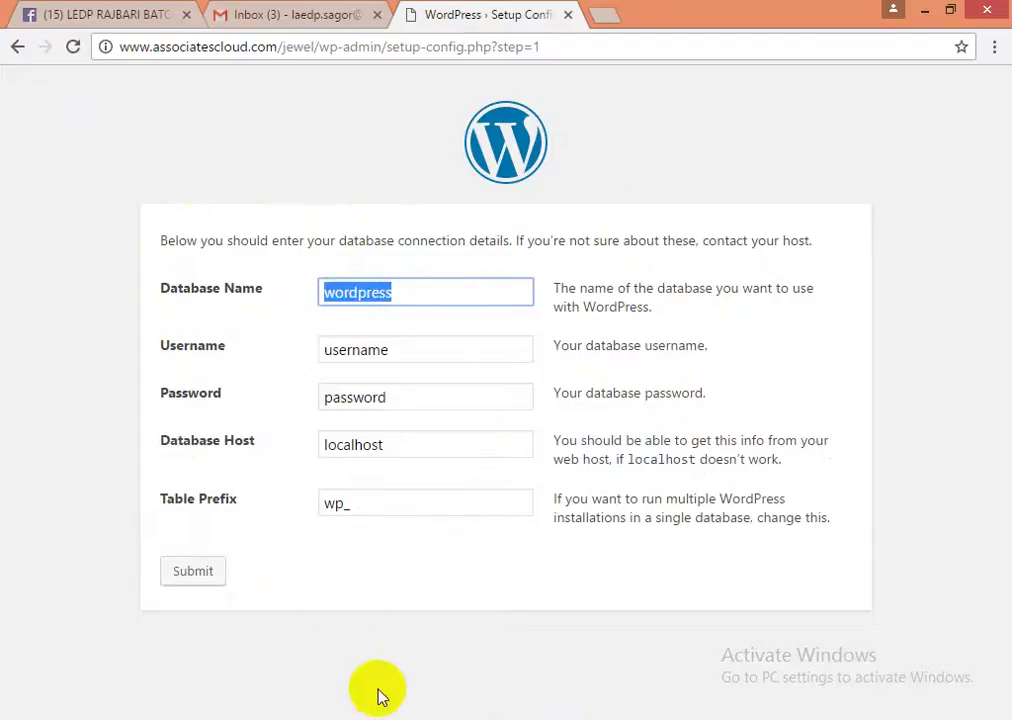
{"action": "left_click", "coordinate": [381, 716]}
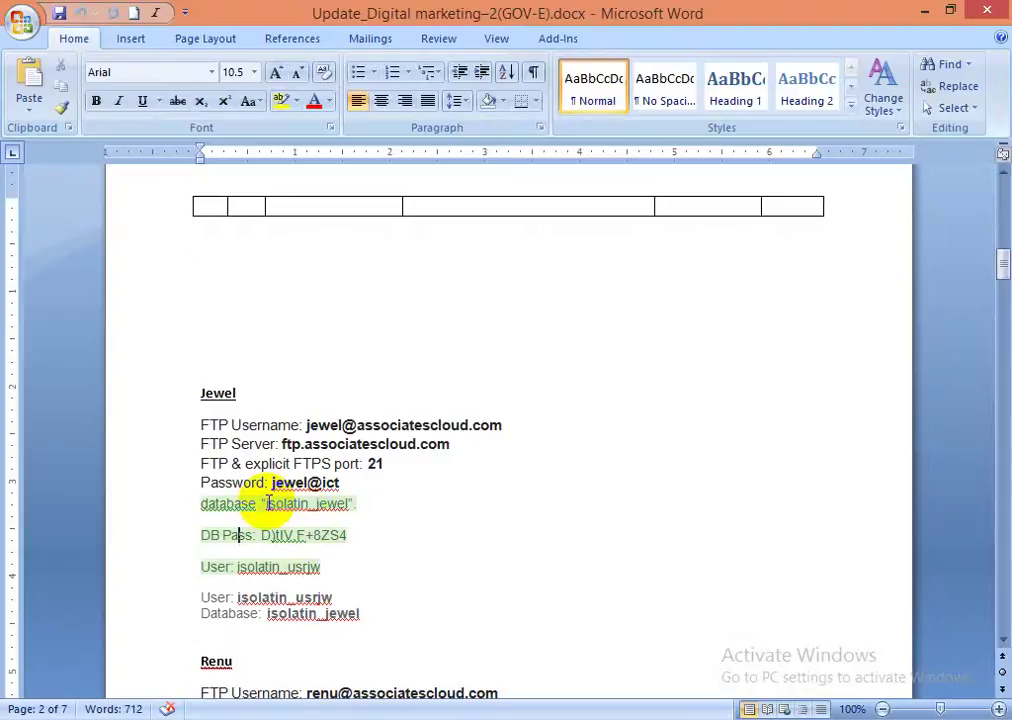
{"action": "left_click_drag", "start_coordinate": [266, 503], "coordinate": [334, 505]}
{"action": "key", "text": "ctrl+c"}
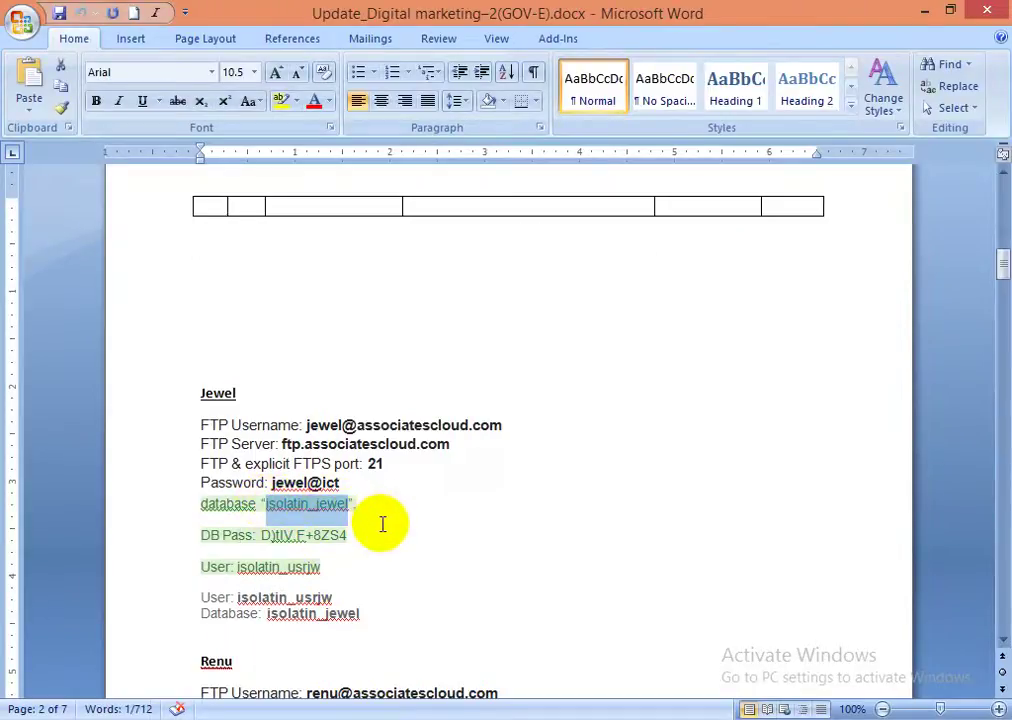
{"action": "key", "text": "alt+Tab"}
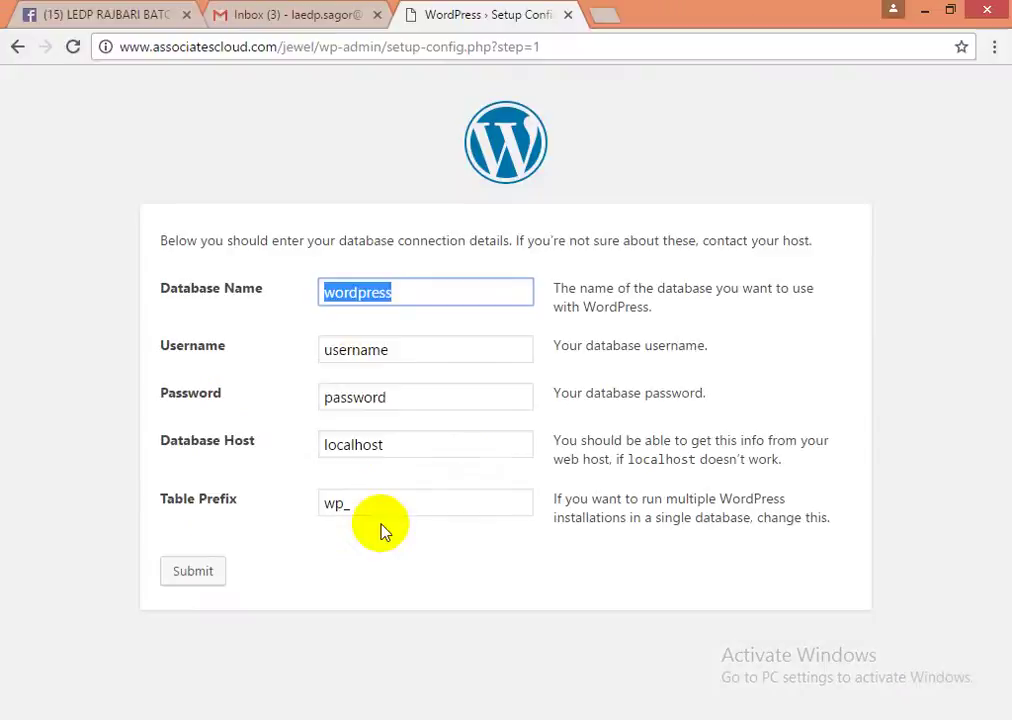
{"action": "key", "text": "ctrl+v"}
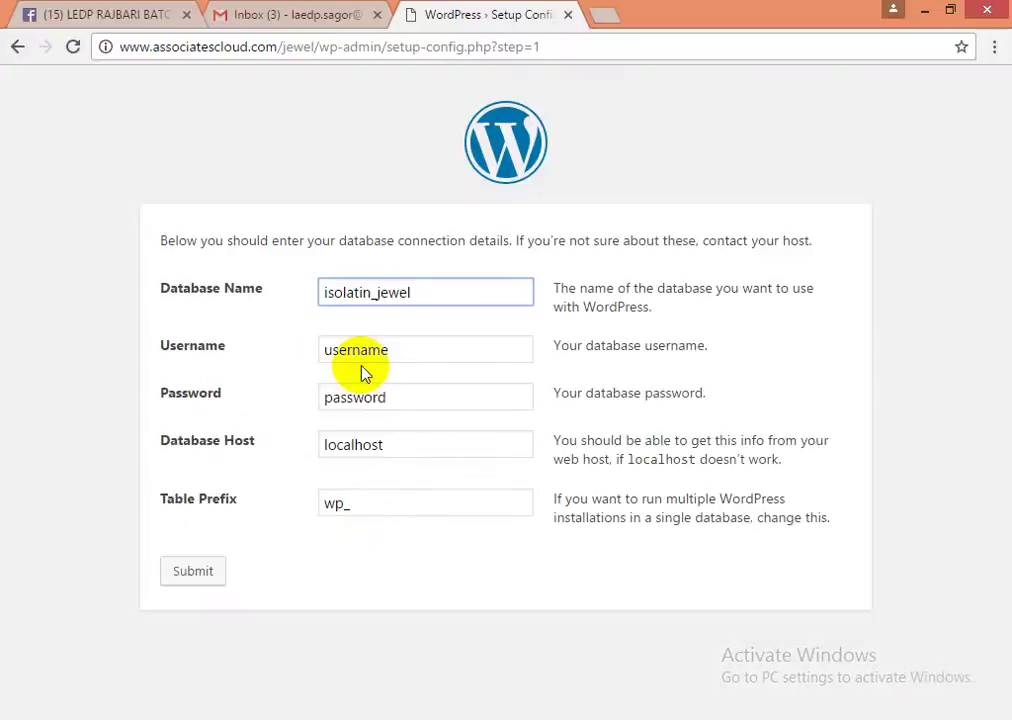
{"action": "left_click", "coordinate": [414, 292]}
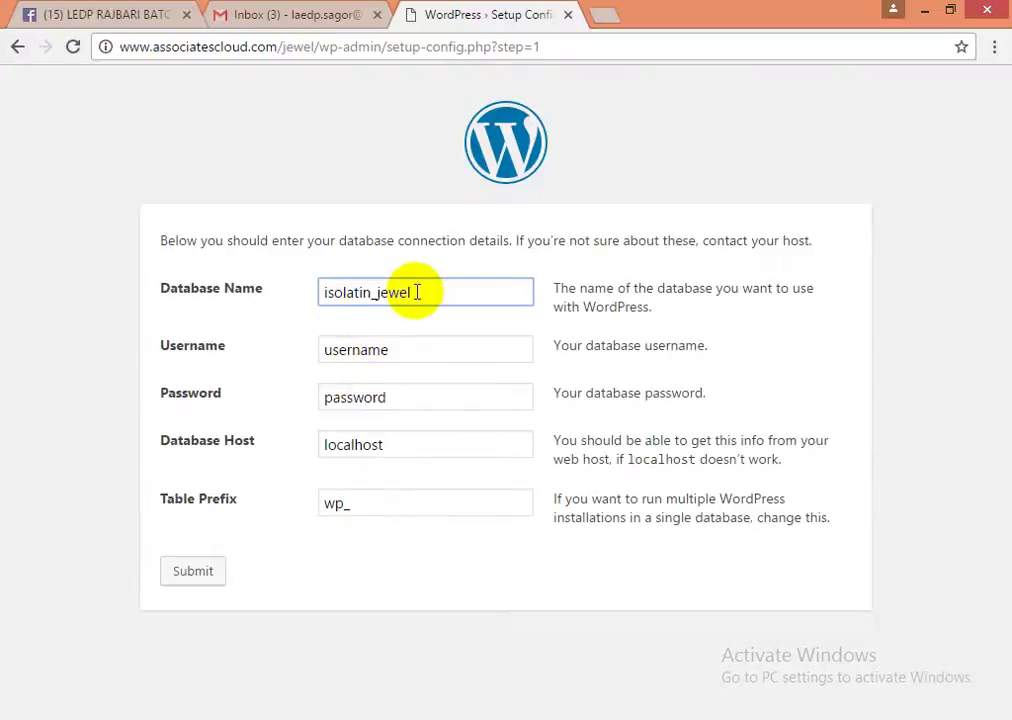
- Replace the placeholder Username with the database username copied from the Word notes
{"action": "left_click", "coordinate": [393, 351]}
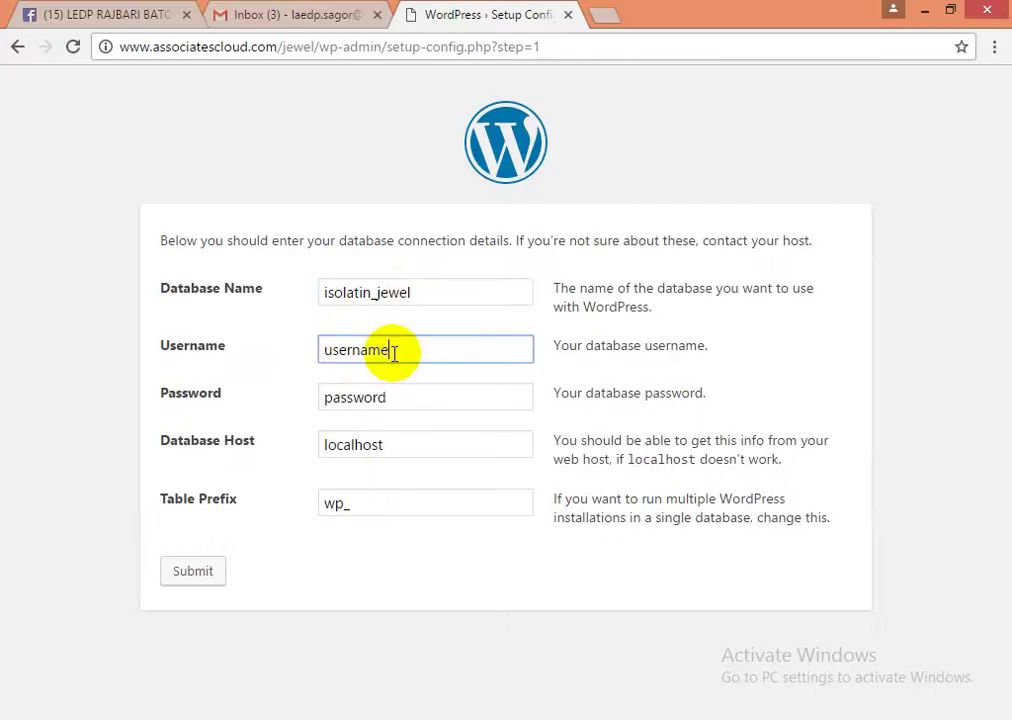
{"action": "double_click", "coordinate": [394, 354]}
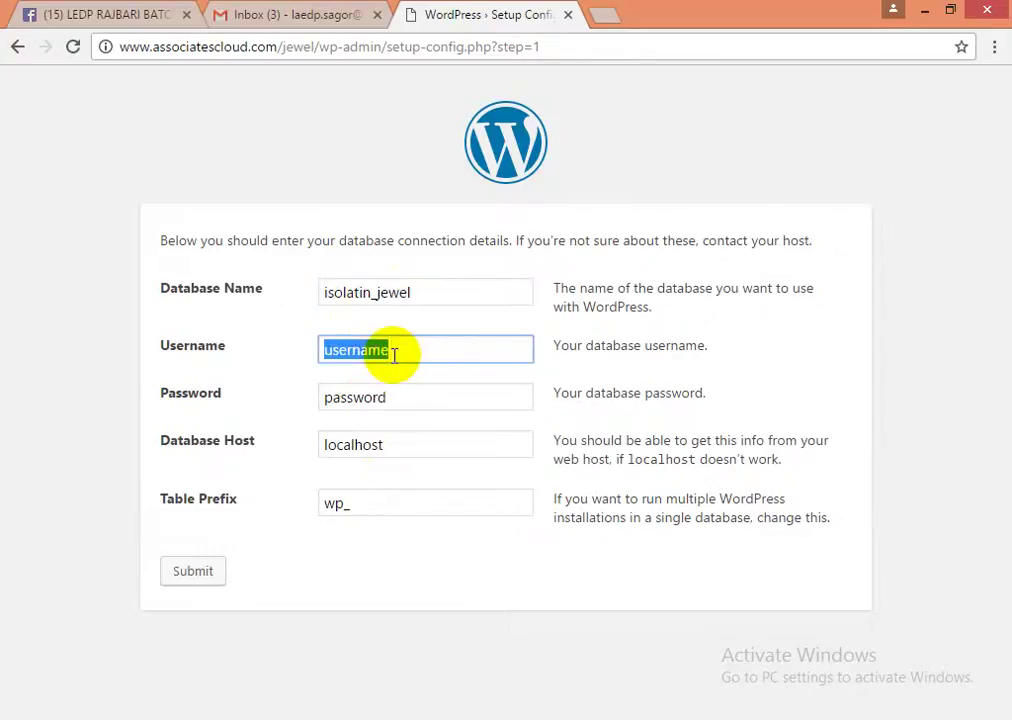
{"action": "left_click", "coordinate": [562, 344]}
{"action": "left_click_drag", "start_coordinate": [562, 344], "coordinate": [720, 343]}
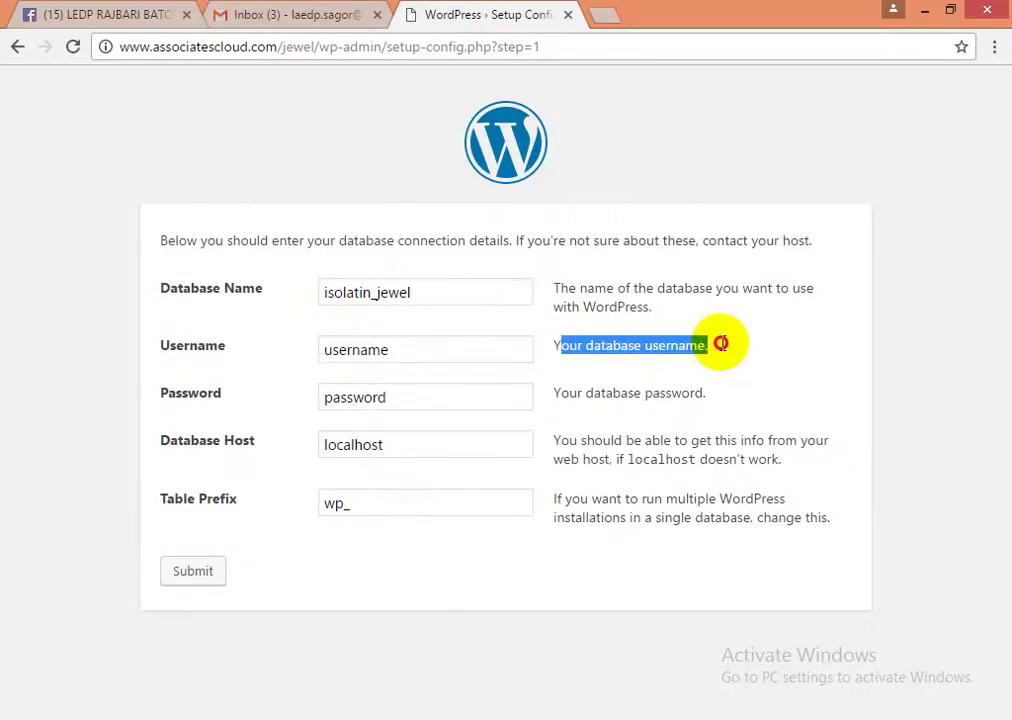
{"action": "left_click", "coordinate": [395, 350]}
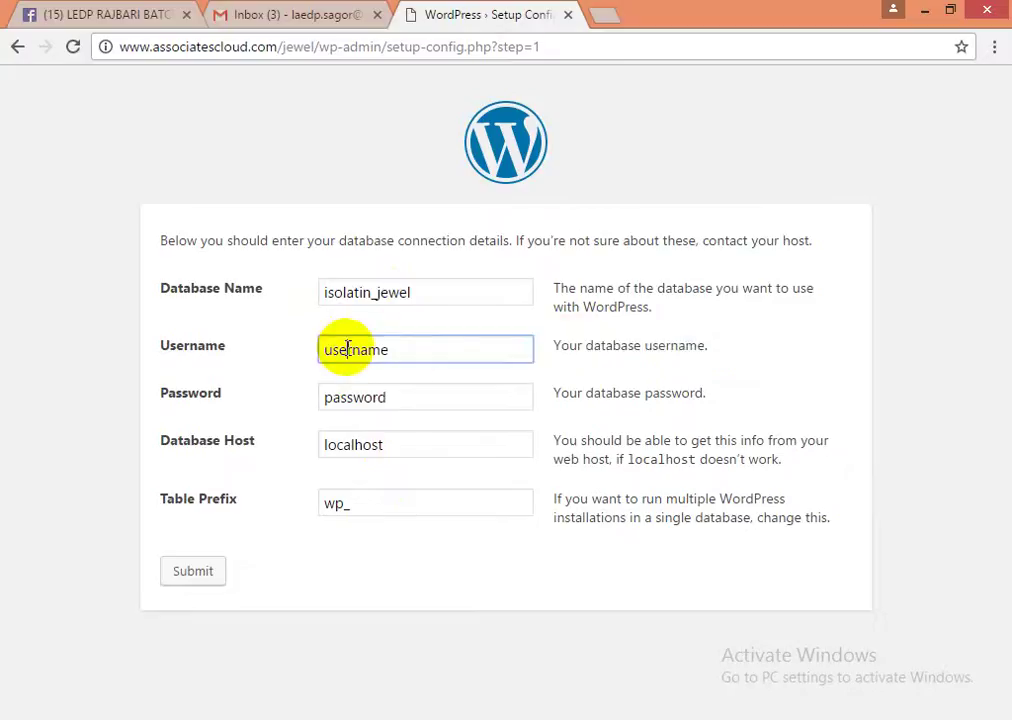
{"action": "double_click", "coordinate": [348, 349]}
{"action": "key", "text": "alt+Tab"}
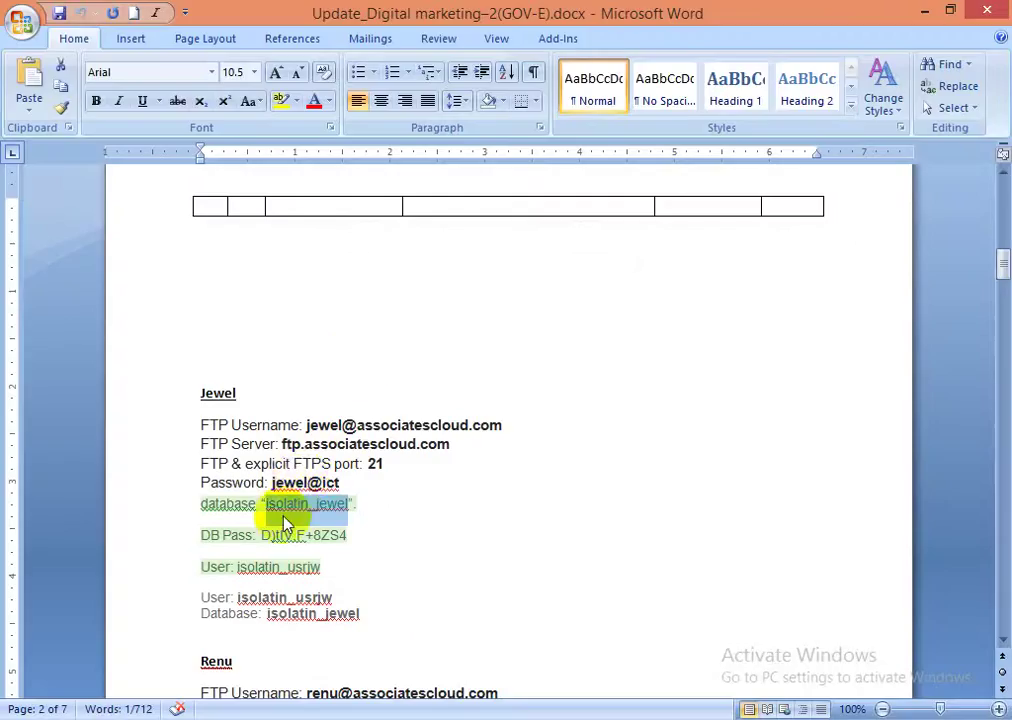
{"action": "scroll", "coordinate": [237, 515], "scroll_direction": "down", "scroll_amount": 2}
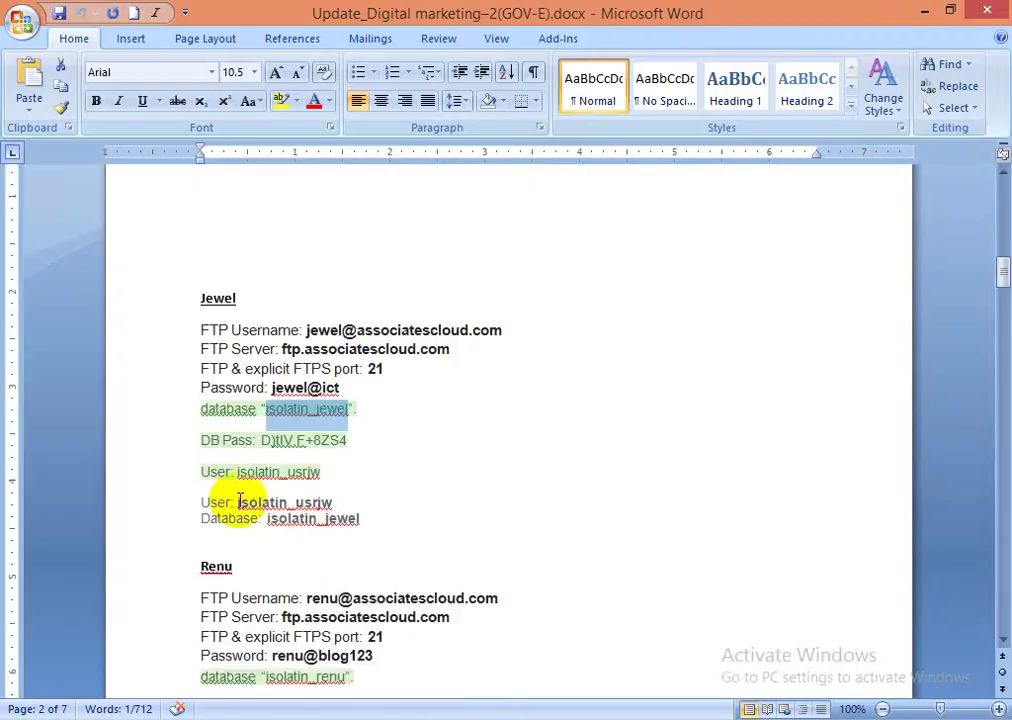
{"action": "left_click_drag", "start_coordinate": [238, 503], "coordinate": [336, 500]}
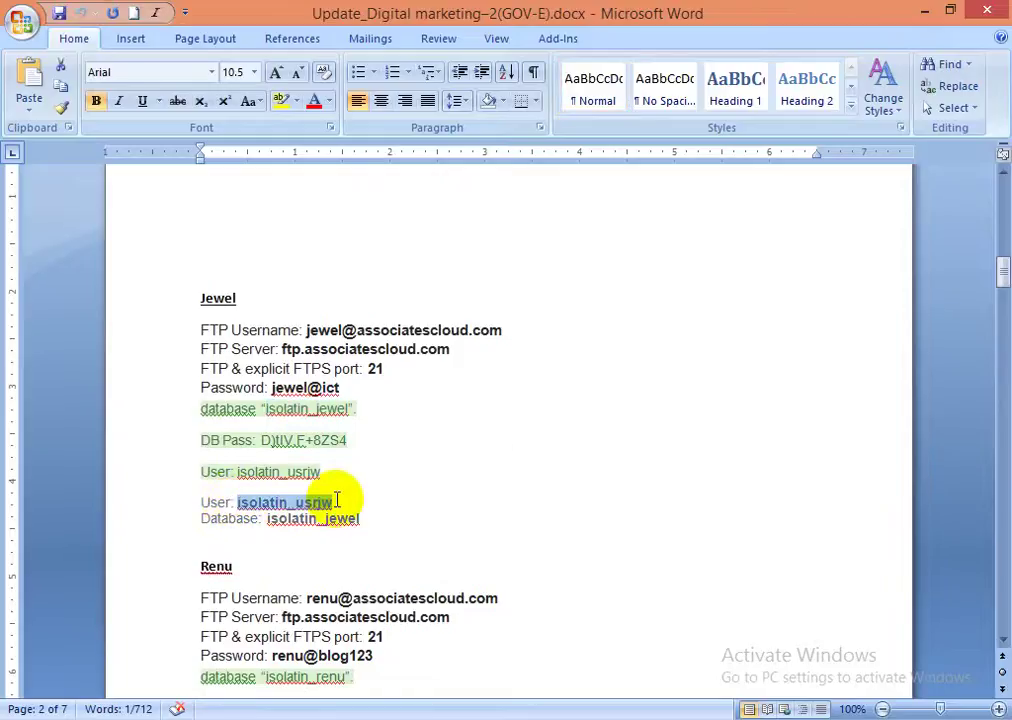
{"action": "key", "text": "ctrl+c"}
{"action": "key", "text": "alt+Tab"}
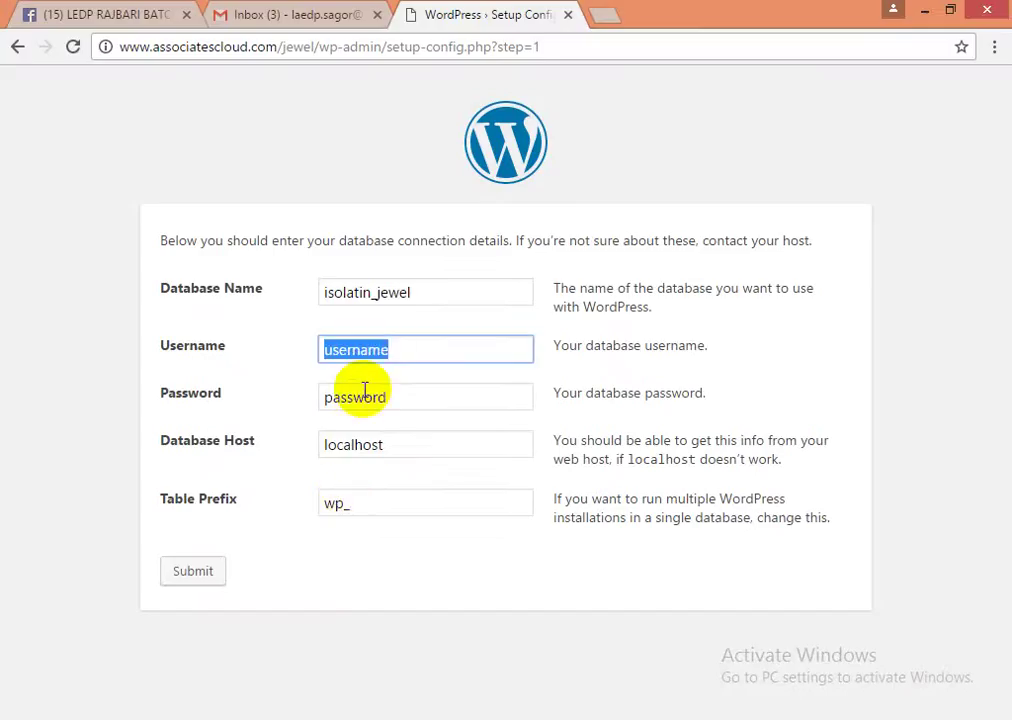
{"action": "key", "text": "ctrl+v"}
- Paste the database password from the Word notes into the Password field
{"action": "left_click", "coordinate": [339, 397]}
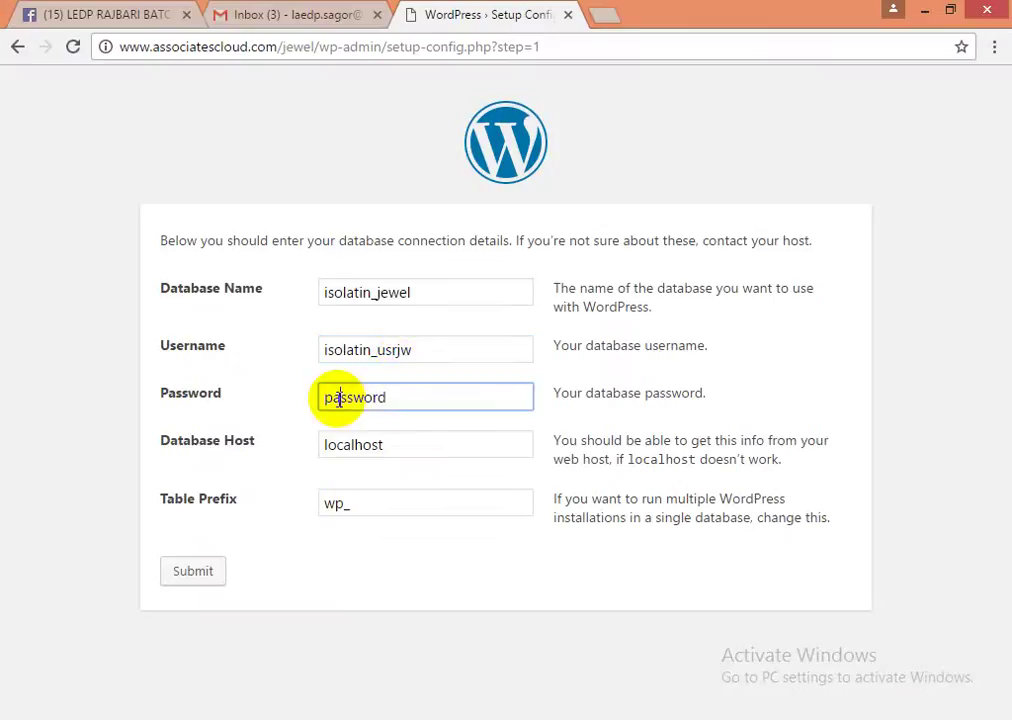
{"action": "double_click", "coordinate": [338, 399]}
{"action": "key", "text": "alt+Tab"}
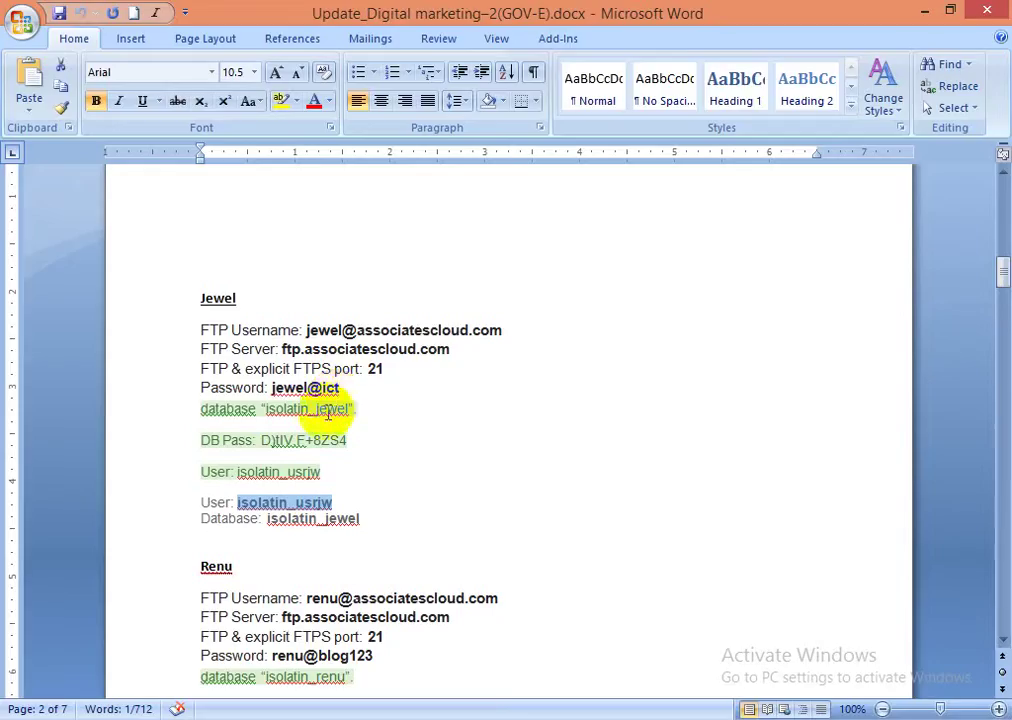
{"action": "left_click_drag", "start_coordinate": [268, 437], "coordinate": [335, 450]}
{"action": "key", "text": "alt+Tab"}
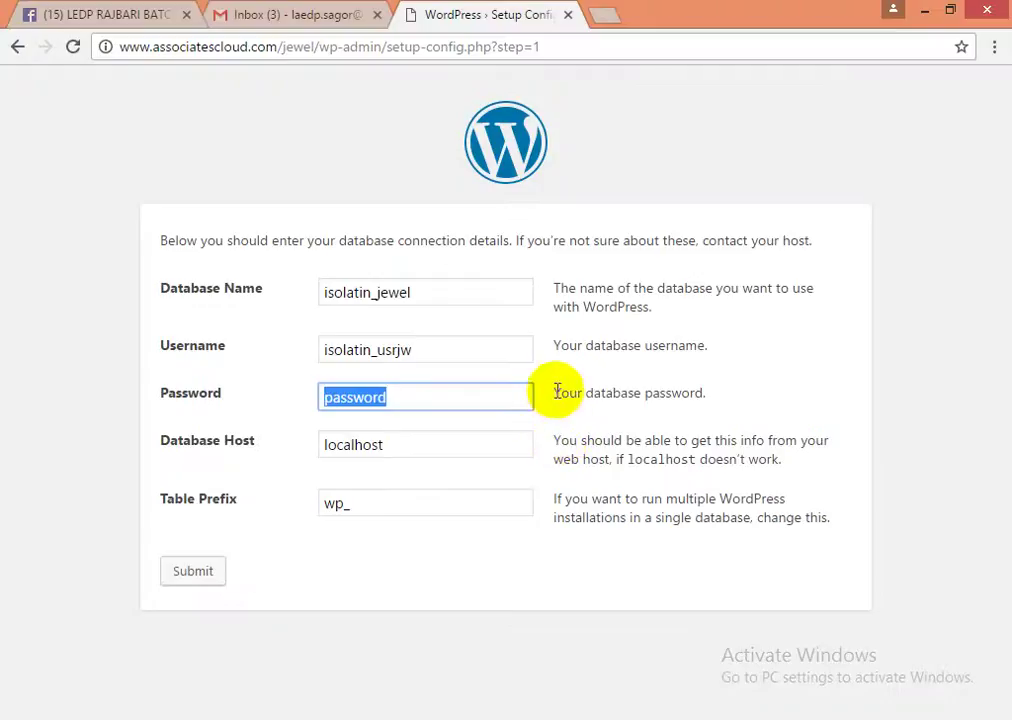
{"action": "left_click_drag", "start_coordinate": [553, 392], "coordinate": [740, 402]}
{"action": "key", "text": "alt+Tab"}
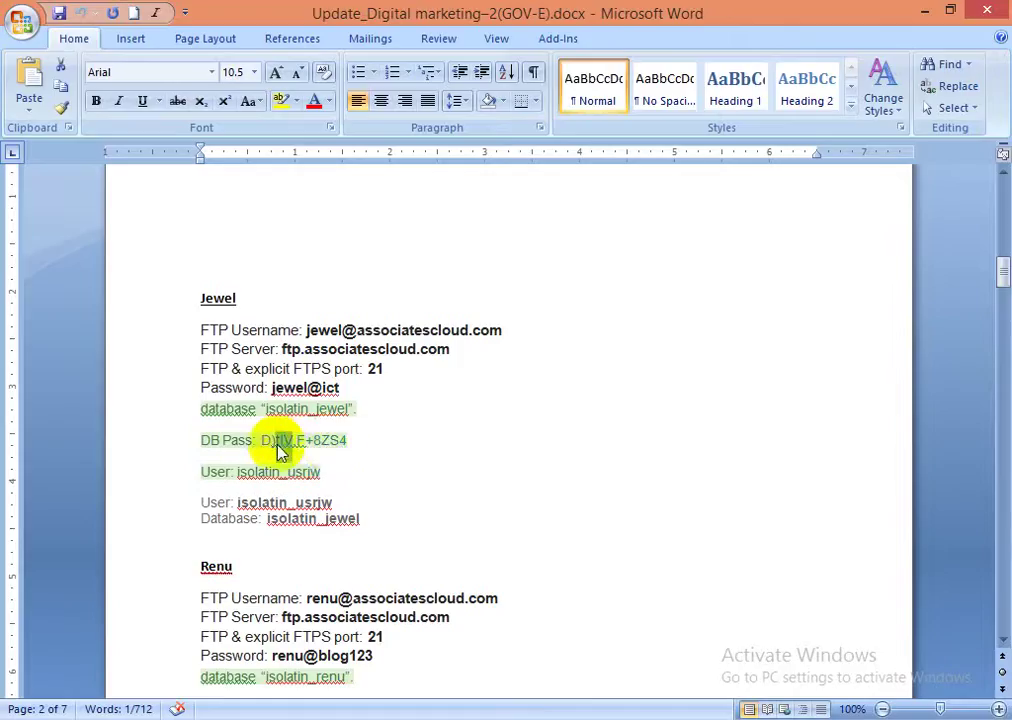
{"action": "left_click_drag", "start_coordinate": [262, 440], "coordinate": [351, 440]}
{"action": "key", "text": "alt+Tab"}
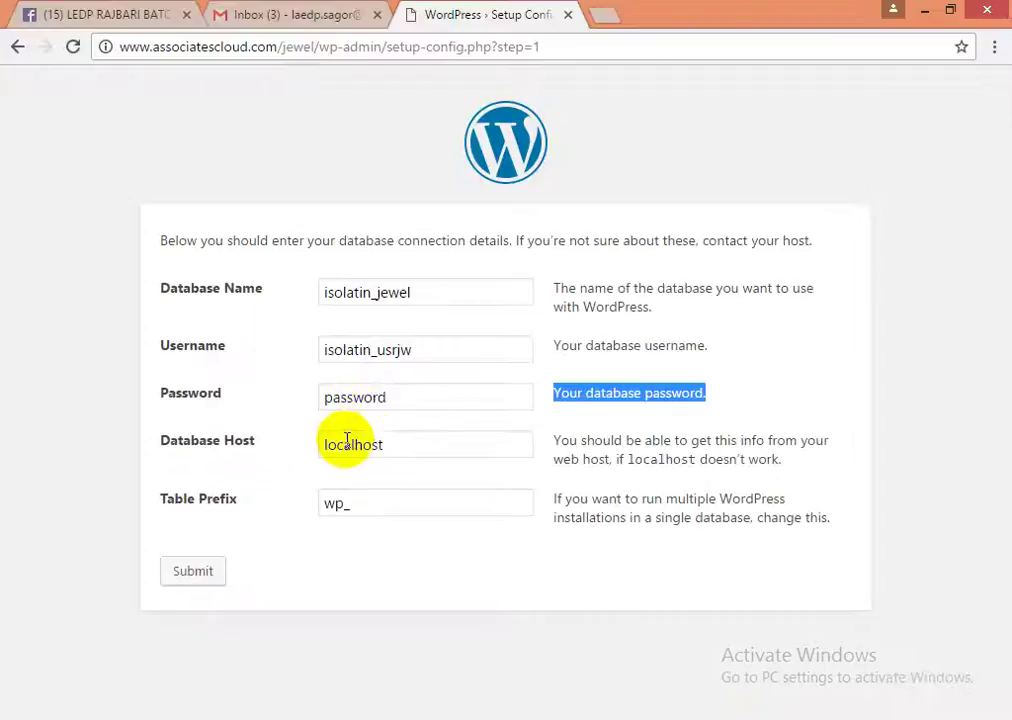
{"action": "double_click", "coordinate": [354, 400]}
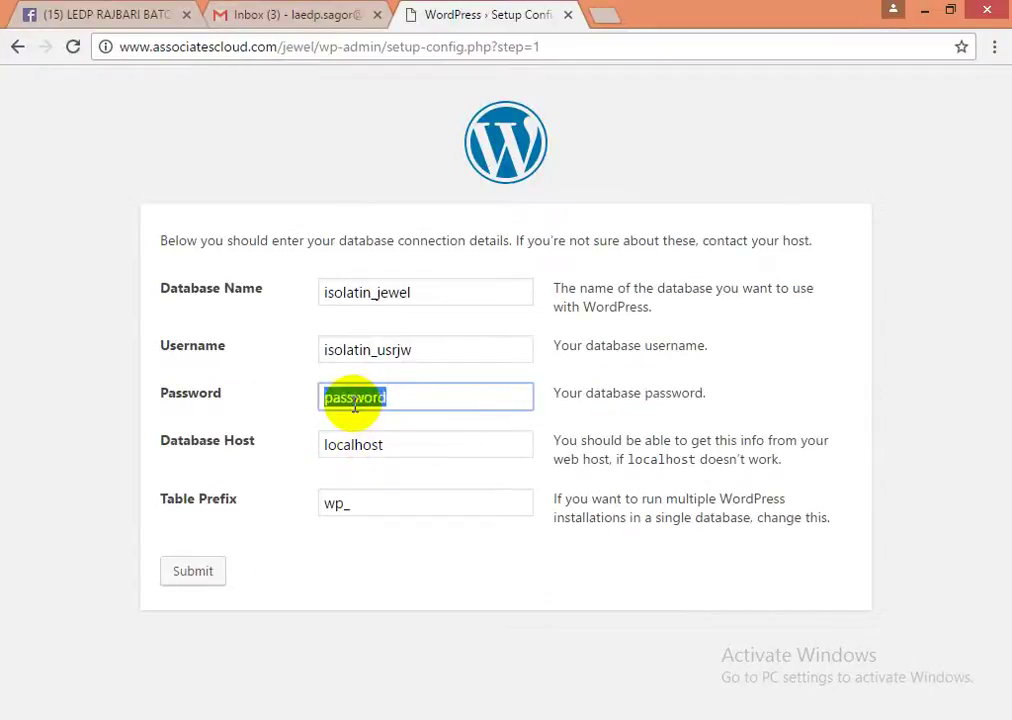
{"action": "key", "text": "ctrl+v"}
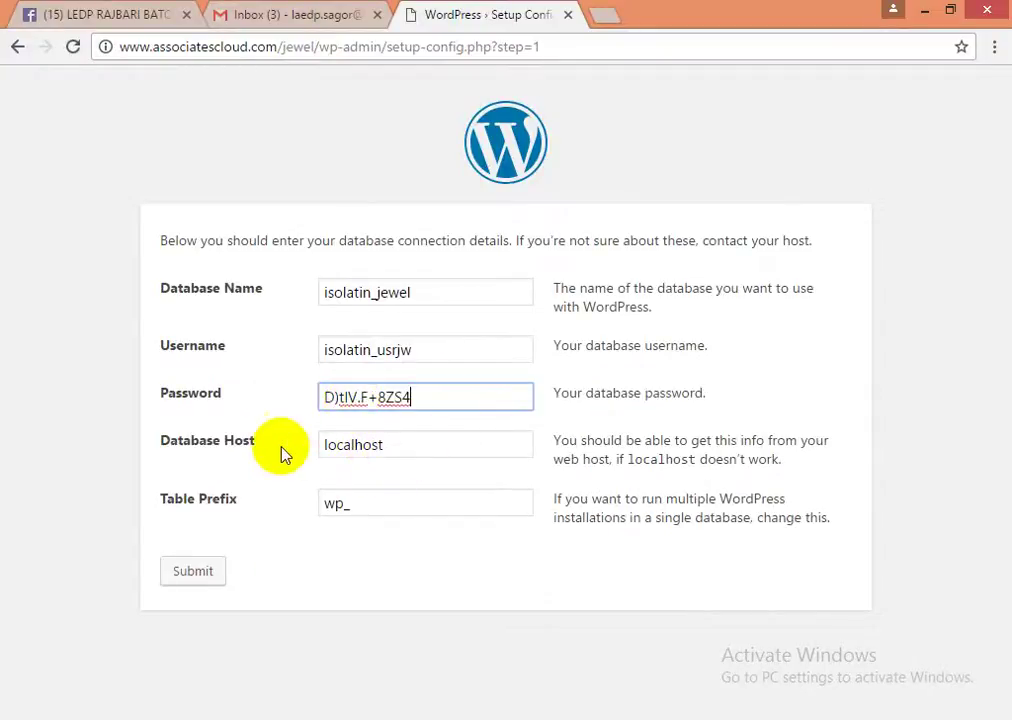
- Keep localhost as Database Host and wp_ as Table Prefix, and submit the connection details
{"action": "left_click", "coordinate": [401, 449]}
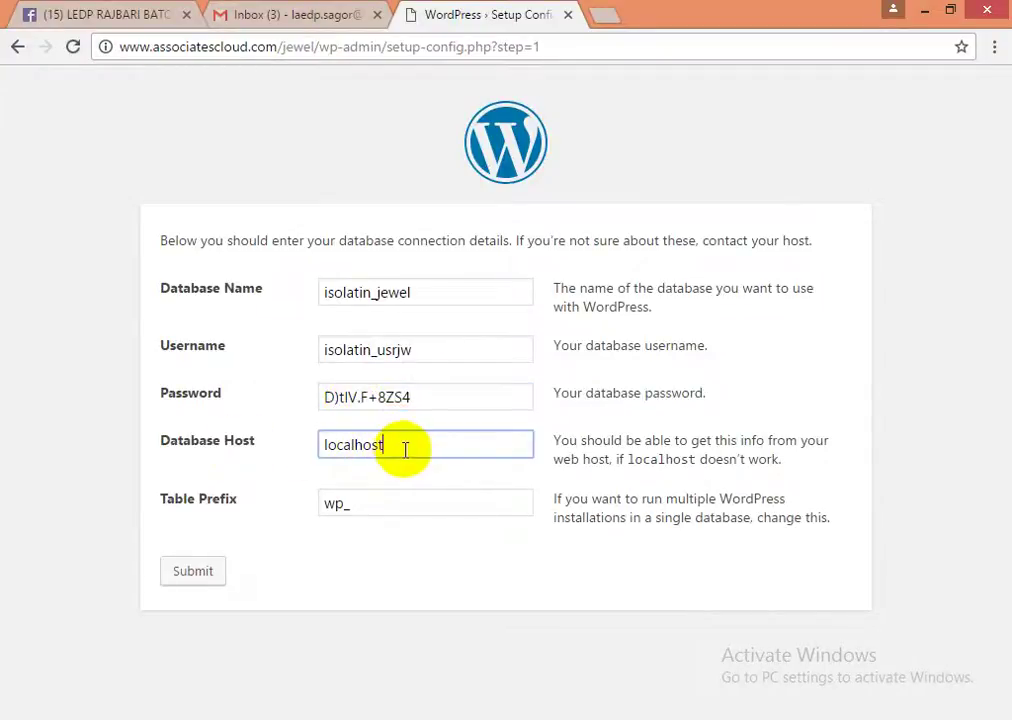
{"action": "left_click", "coordinate": [364, 508]}
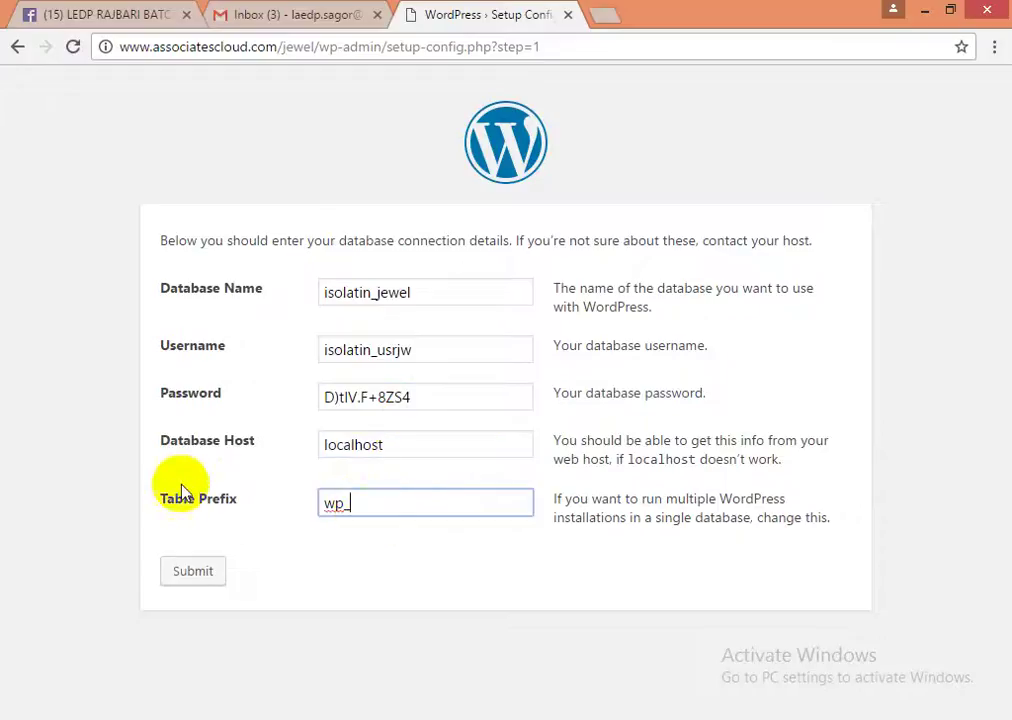
{"action": "left_click_drag", "start_coordinate": [366, 506], "coordinate": [313, 502]}
{"action": "left_click", "coordinate": [362, 503]}
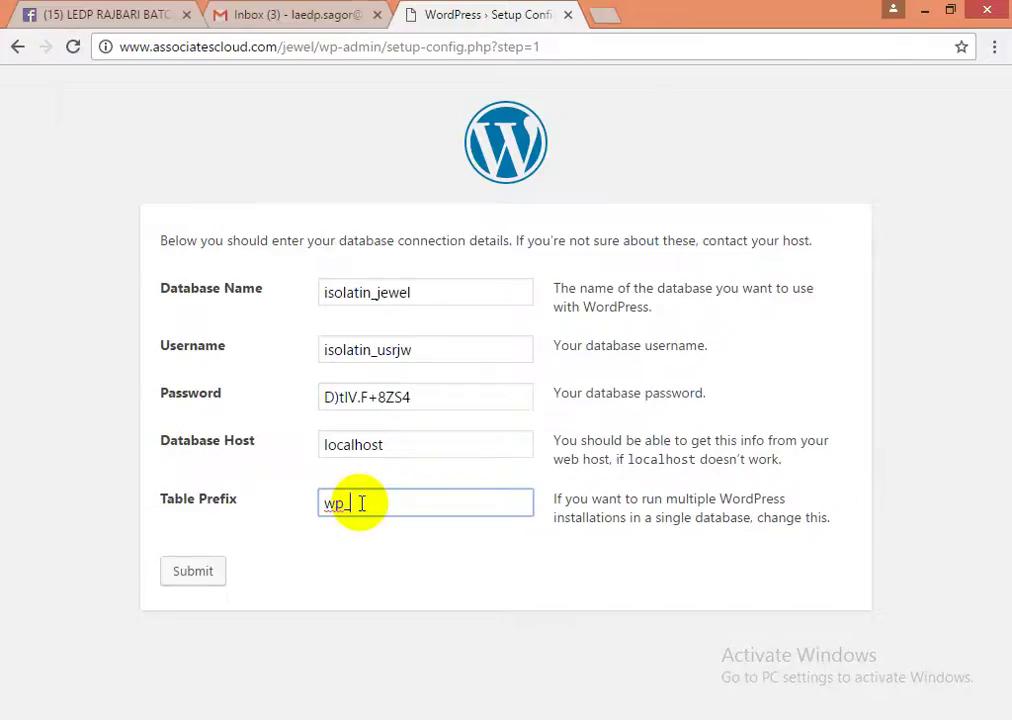
{"action": "left_click", "coordinate": [190, 572]}
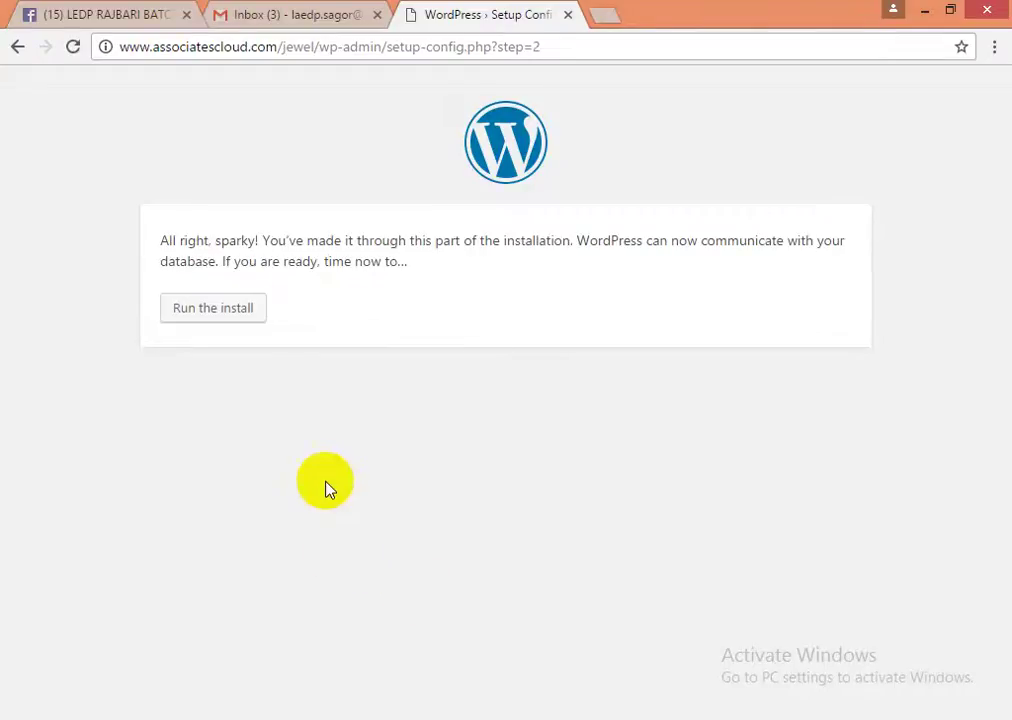
- Run the WordPress installation and go to the Site Title field of the Information needed form
{"action": "left_click", "coordinate": [213, 313]}
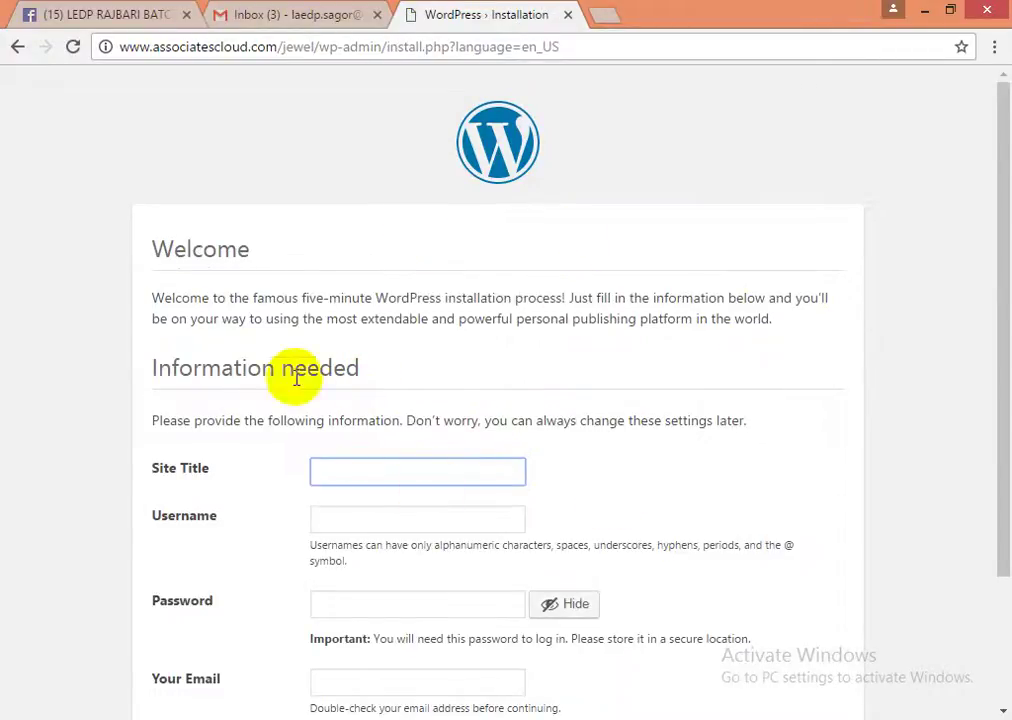
{"action": "scroll", "coordinate": [601, 472], "scroll_direction": "down", "scroll_amount": 2}
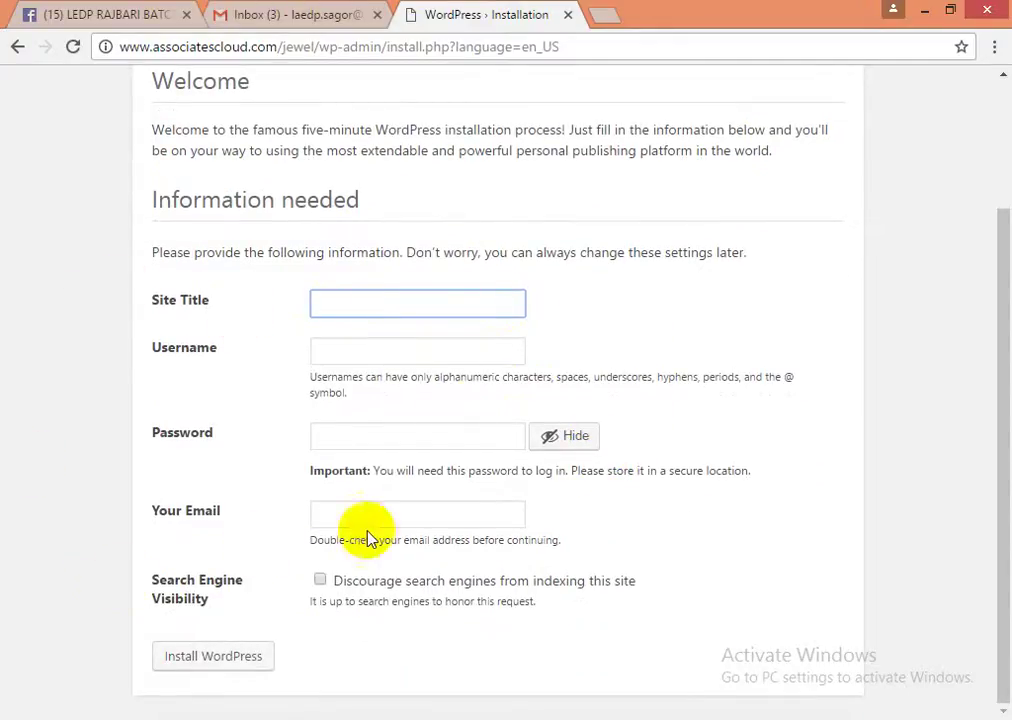
{"action": "left_click", "coordinate": [355, 296]}
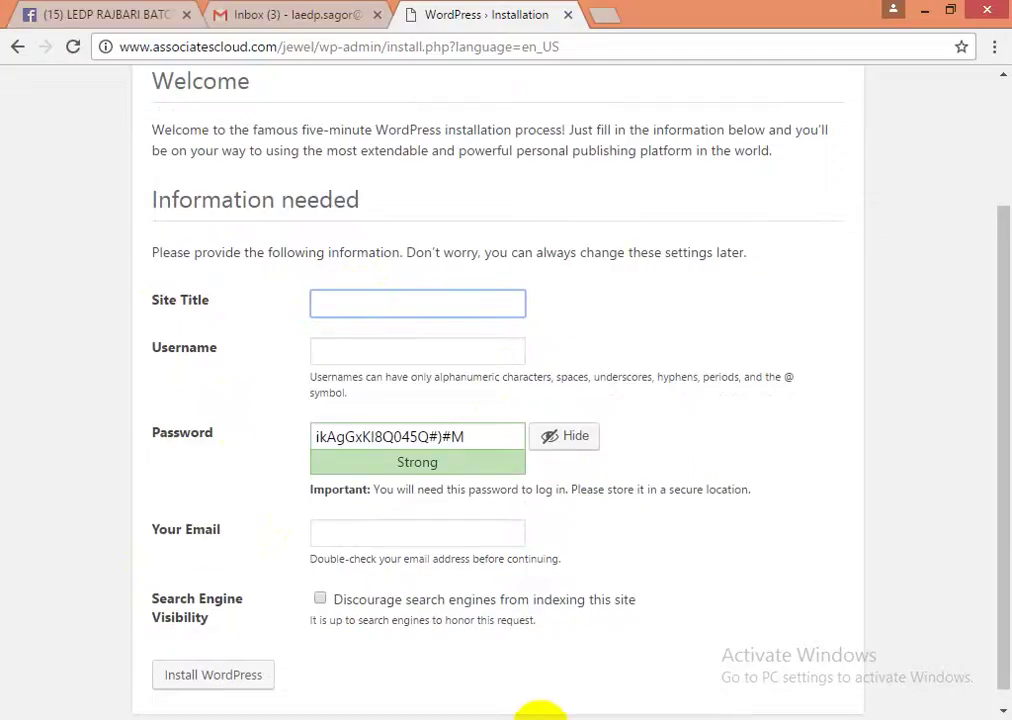
{"action": "left_click", "coordinate": [541, 719]}
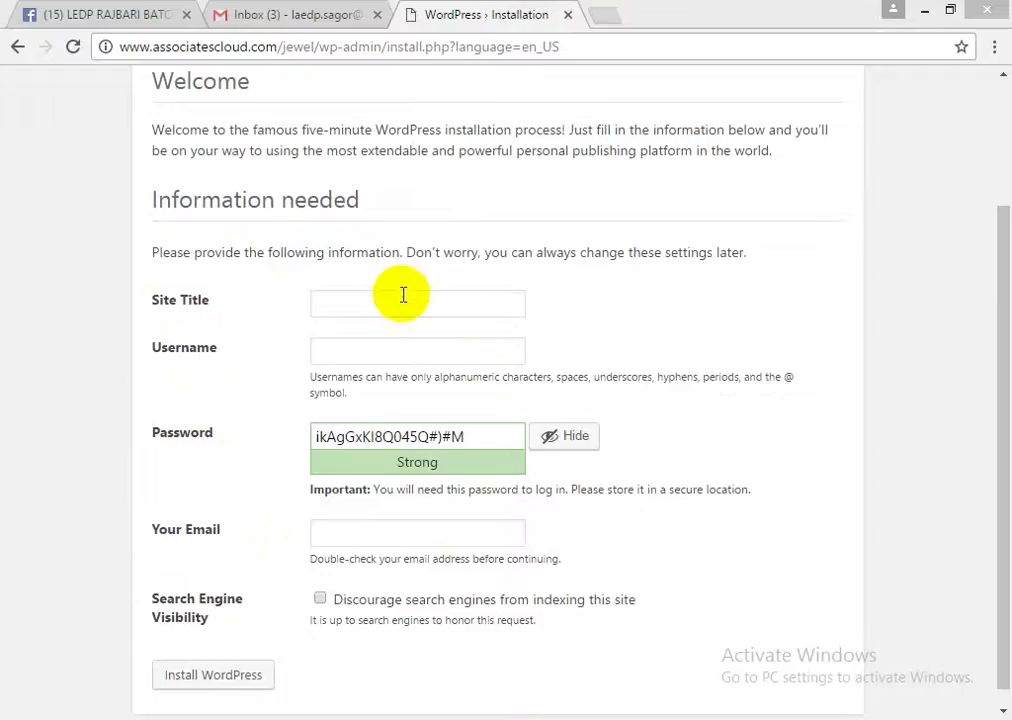
- Set the Site Title to a sentence naming the owner as 'one of the best Freelancer', fixing a draft typo
{"action": "left_click", "coordinate": [397, 306]}
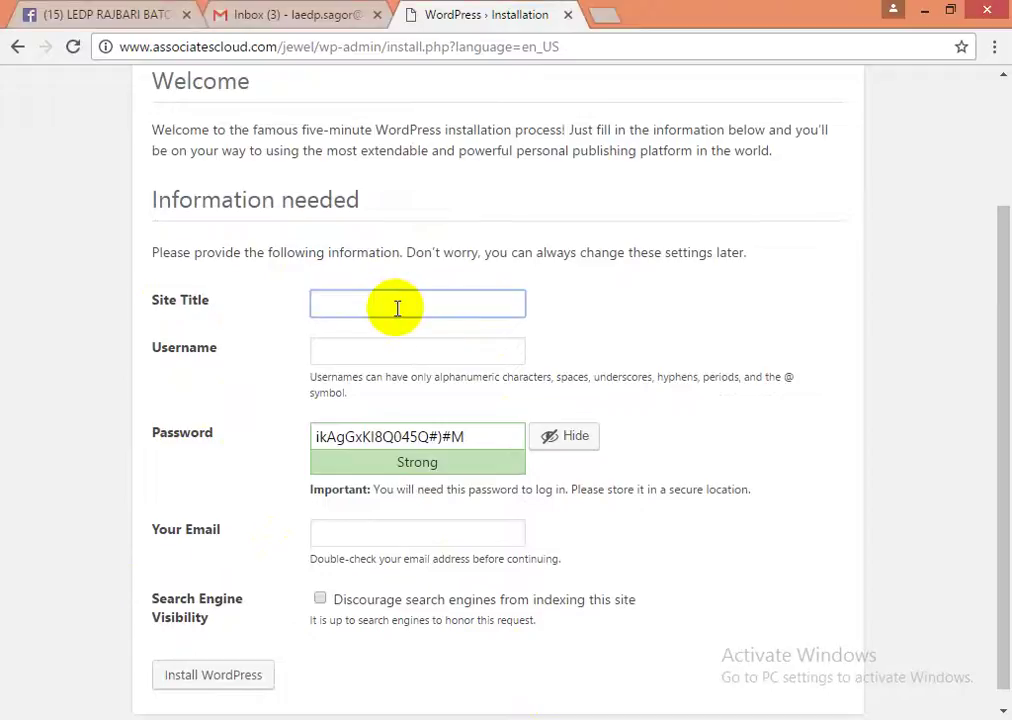
{"action": "type", "text": "Jew"}
{"action": "type", "text": "LEDP"}
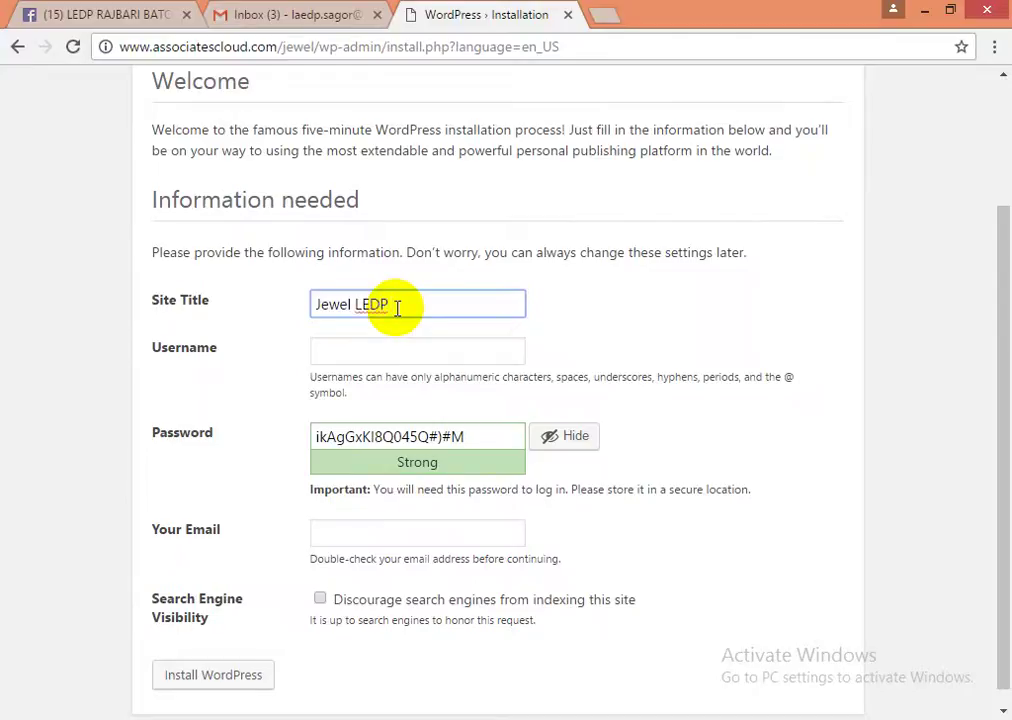
{"action": "key", "text": "BackSpace"}
{"action": "key", "text": "BackSpace"}
{"action": "key", "text": "BackSpace"}
{"action": "key", "text": "BackSpace"}
{"action": "key", "text": "BackSpace"}
{"action": "key", "text": "BackSpace"}
{"action": "type", "text": "is one of the "}
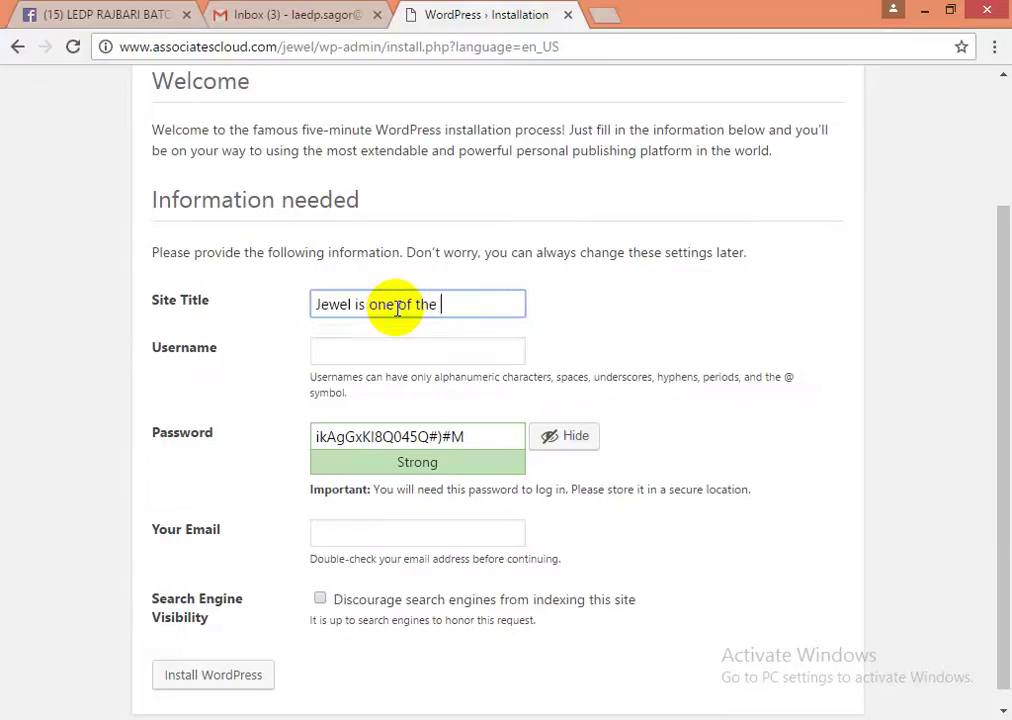
{"action": "type", "text": "best Freelancer"}
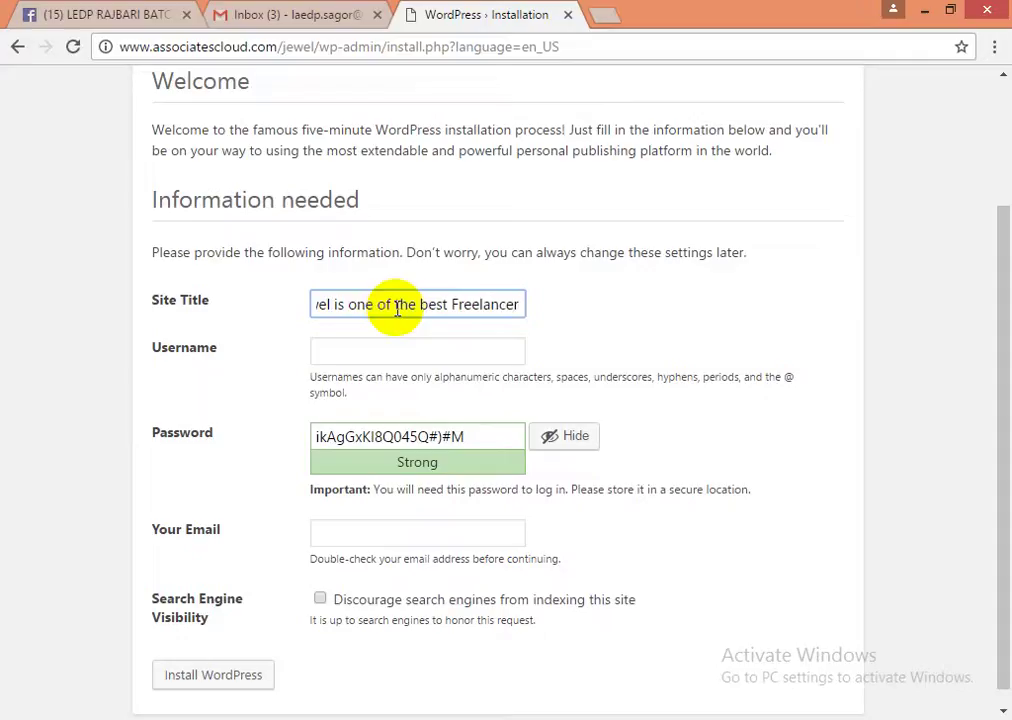
{"action": "left_click", "coordinate": [363, 356]}
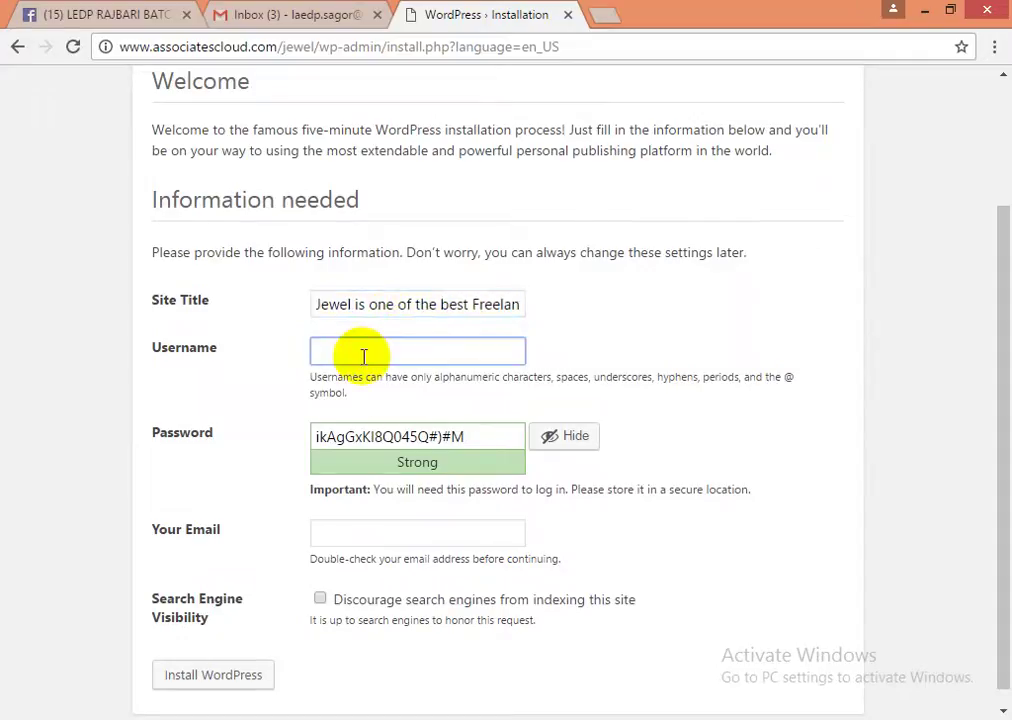
- Enter admin as the administrator username after checking the Word notes
{"action": "key", "text": "alt+Tab"}
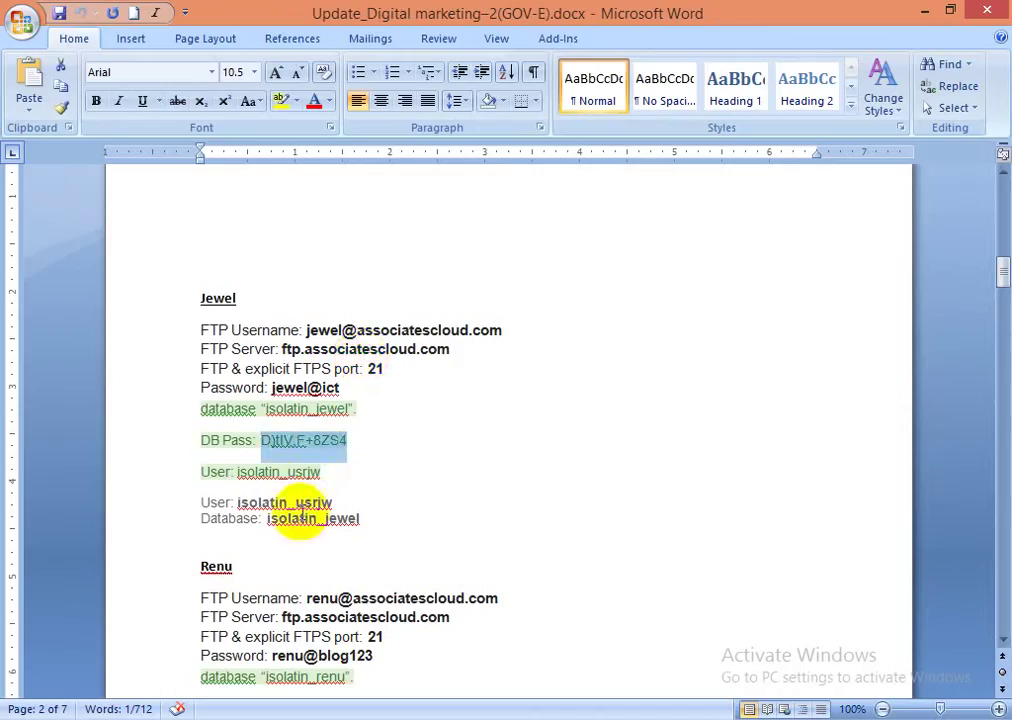
{"action": "key", "text": "alt+Tab"}
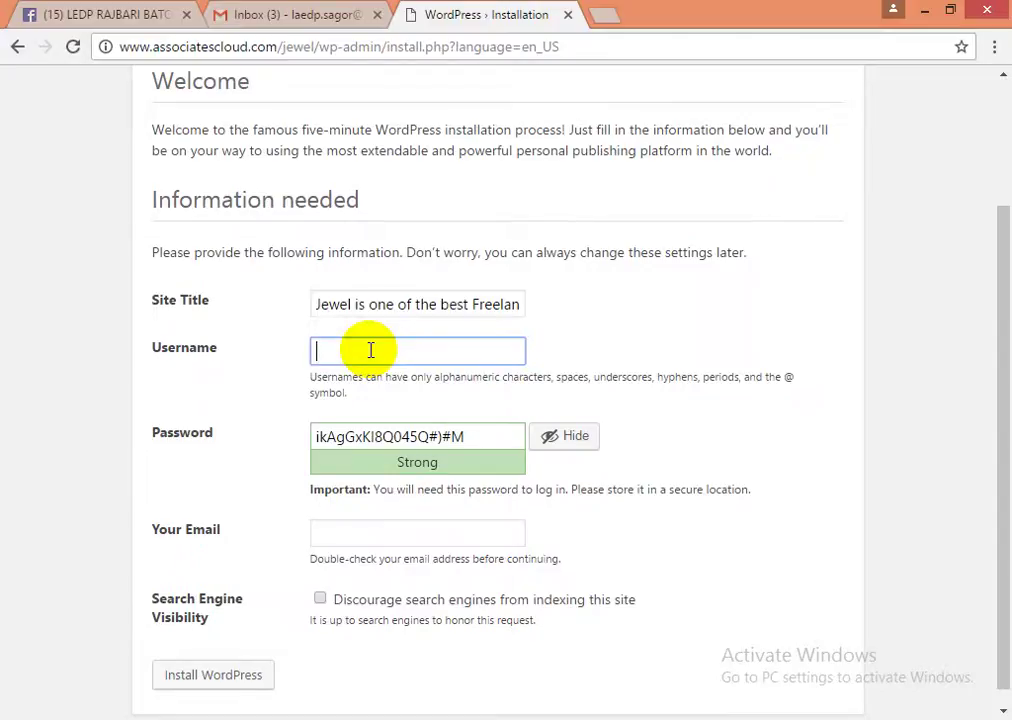
{"action": "type", "text": "a"}
{"action": "key", "text": "BackSpace"}
{"action": "type", "text": "admin"}
{"action": "key", "text": "Tab"}
{"action": "key", "text": "ctrl+c"}
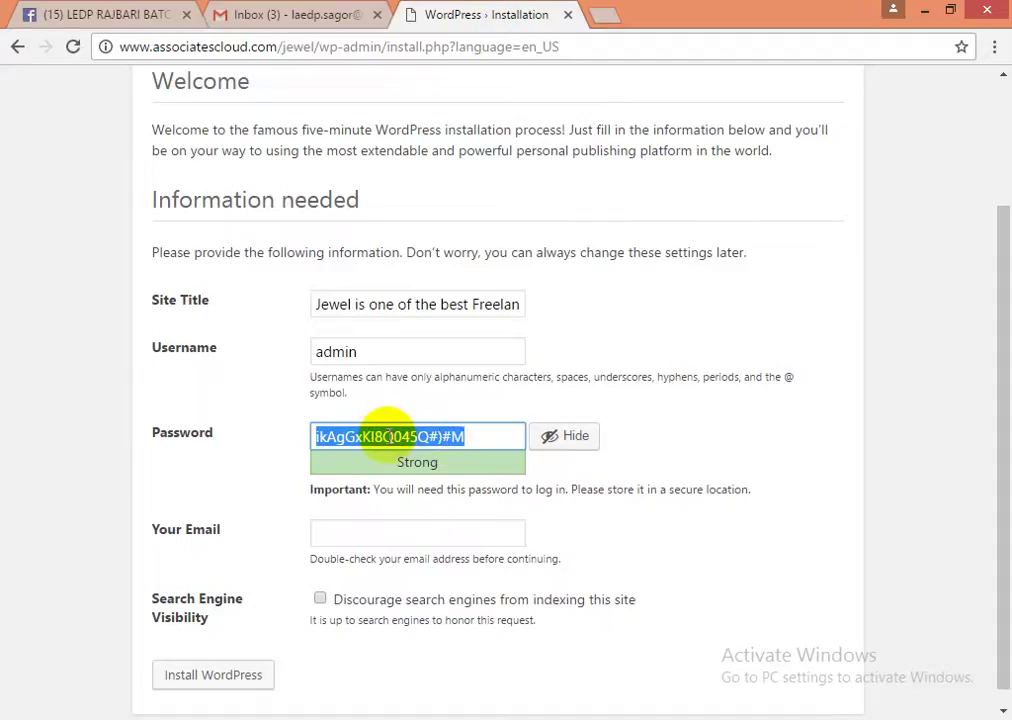
{"action": "left_click", "coordinate": [393, 539]}
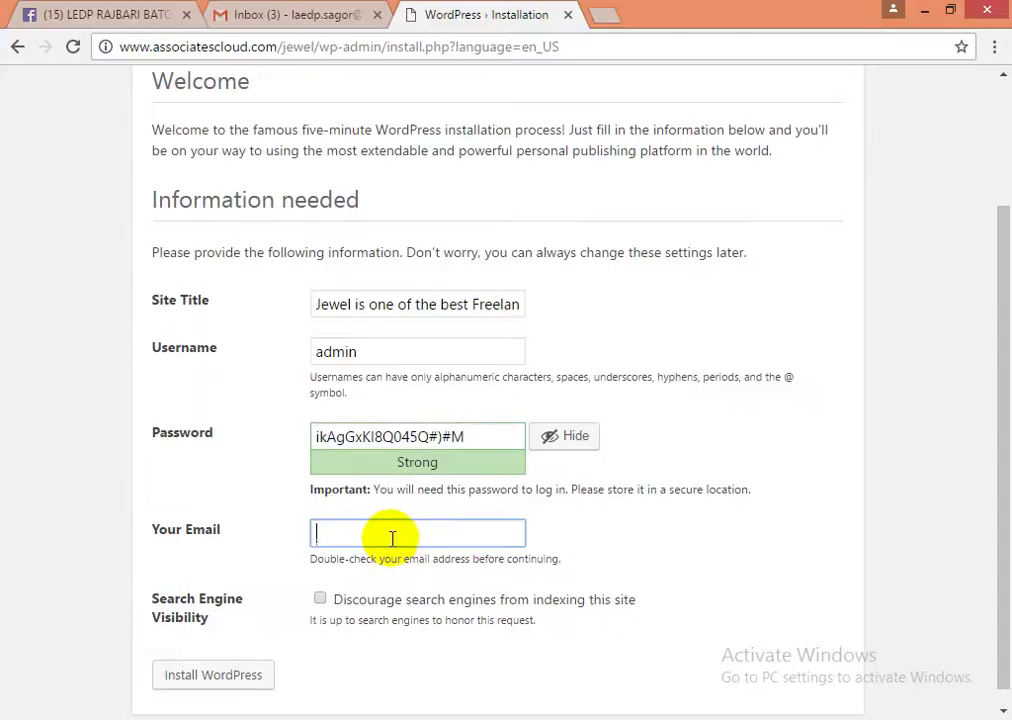
{"action": "key", "text": "alt+Tab"}
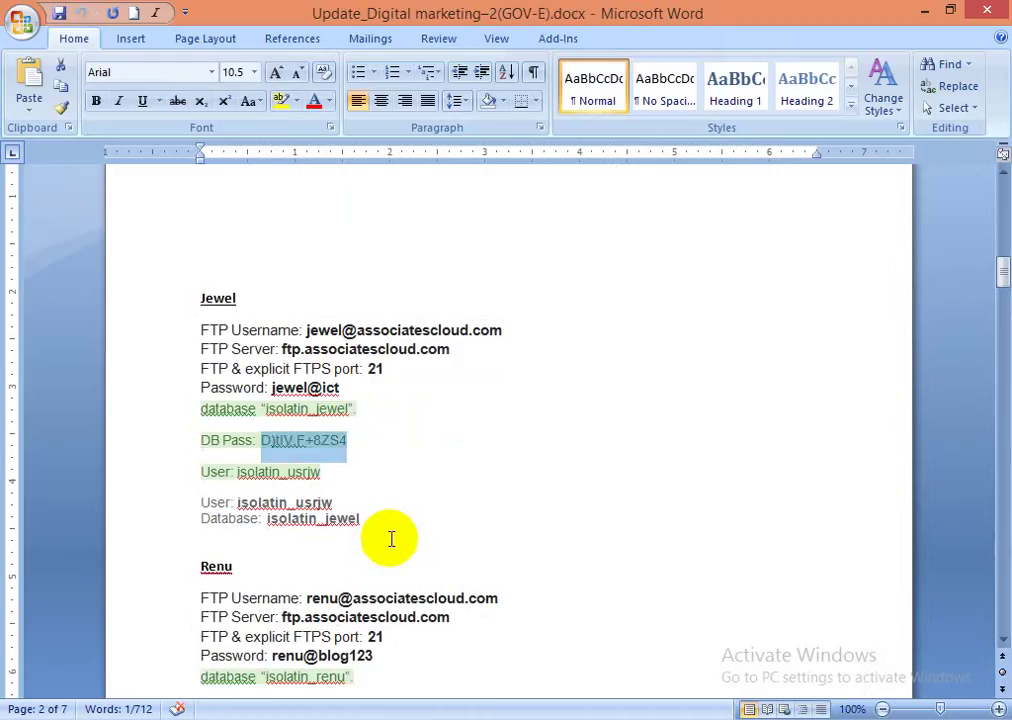
{"action": "left_click", "coordinate": [389, 519]}
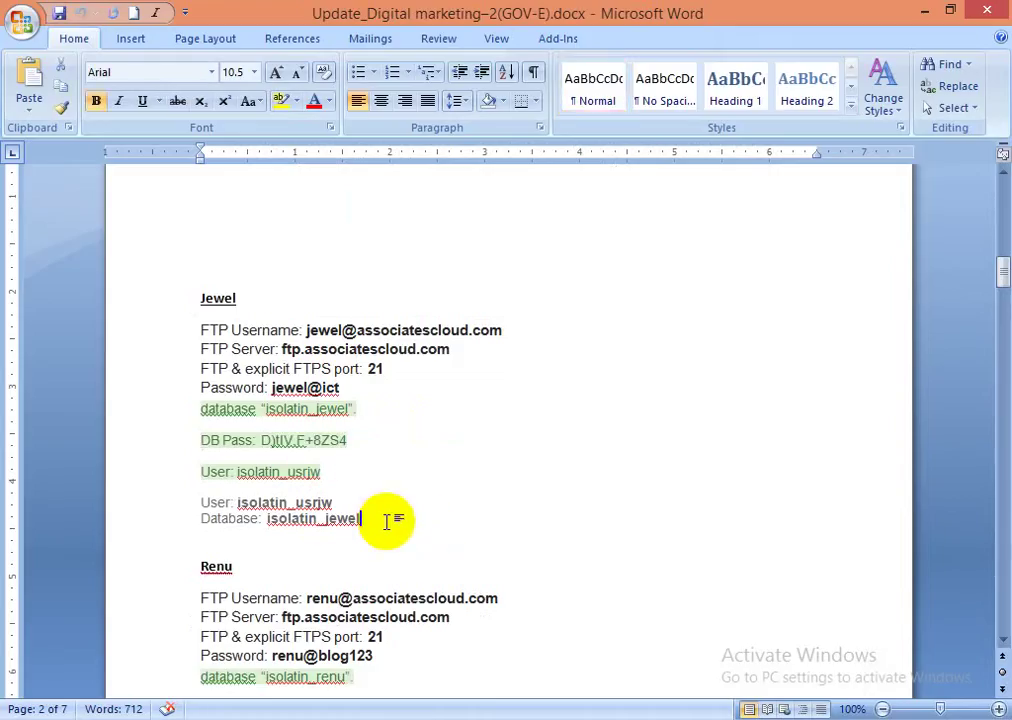
{"action": "key", "text": "Return"}
{"action": "key", "text": "ctrl+v"}
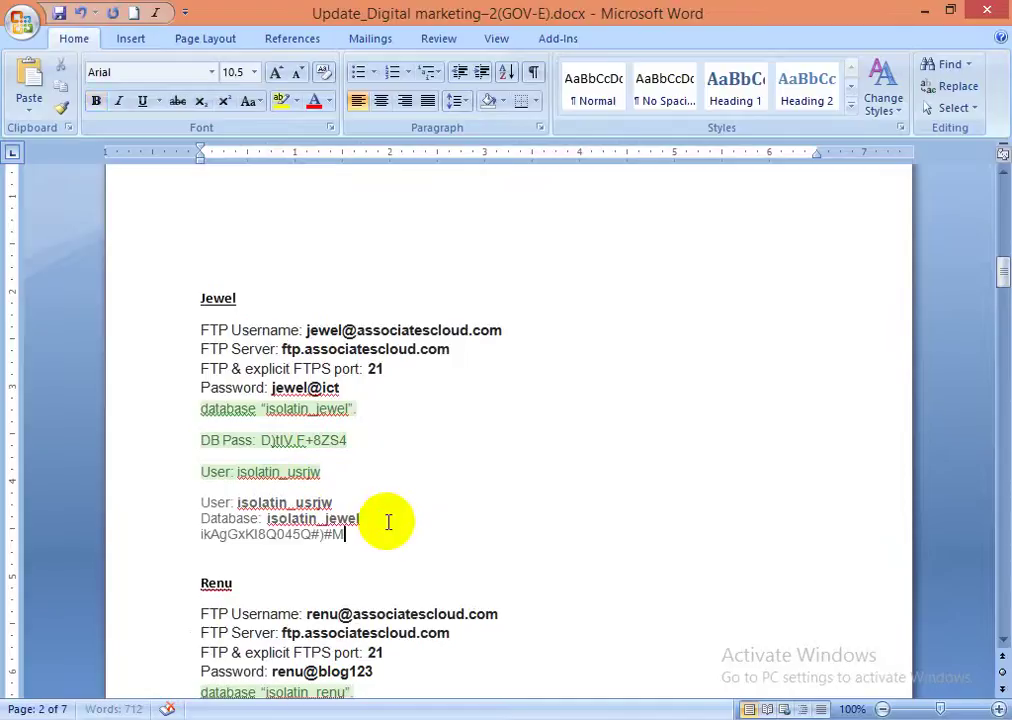
{"action": "key", "text": "Return"}
{"action": "key", "text": "alt+Tab"}
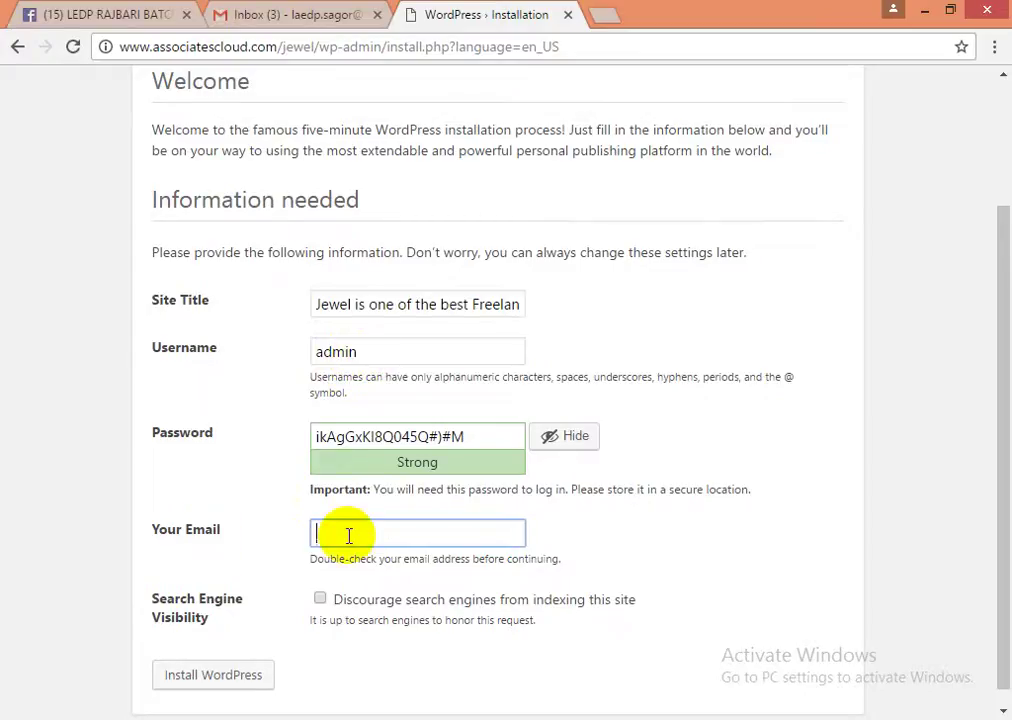
{"action": "key", "text": "alt+Tab"}
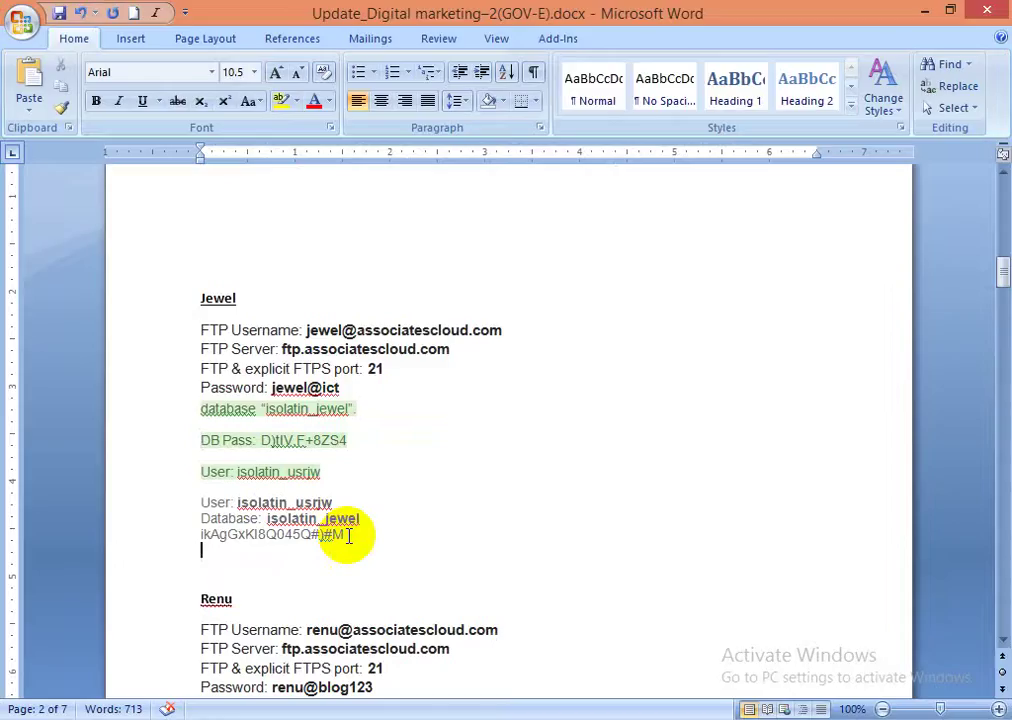
{"action": "key", "text": "alt+Tab"}
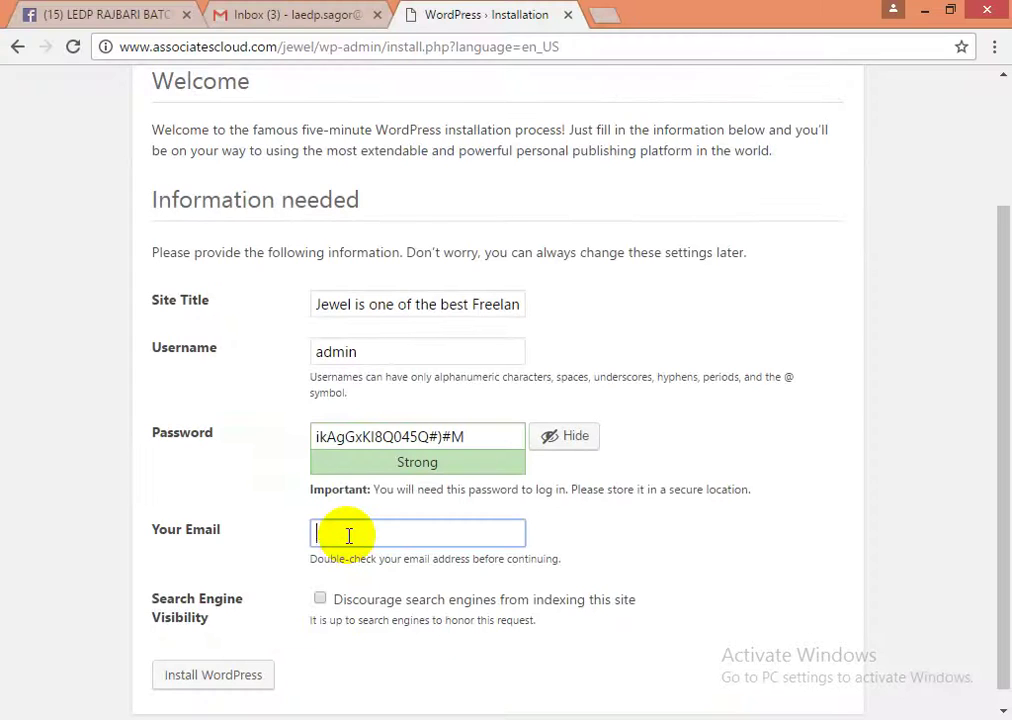
- Replace the partial Your Email entry with the site owner's email copied from the Word table
{"action": "type", "text": "fsw"}
{"action": "key", "text": "alt+Tab"}
{"action": "scroll", "coordinate": [355, 535], "scroll_direction": "up", "scroll_amount": 15}
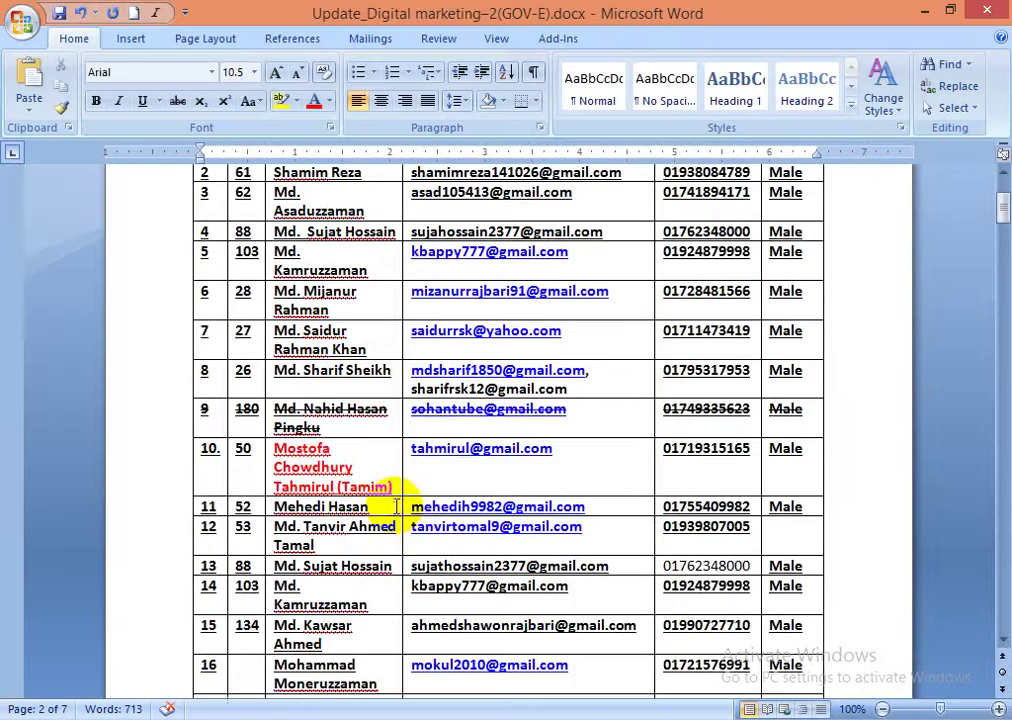
{"action": "scroll", "coordinate": [396, 500], "scroll_direction": "up", "scroll_amount": 5}
{"action": "triple_click", "coordinate": [431, 344]}
{"action": "key", "text": "ctrl+c"}
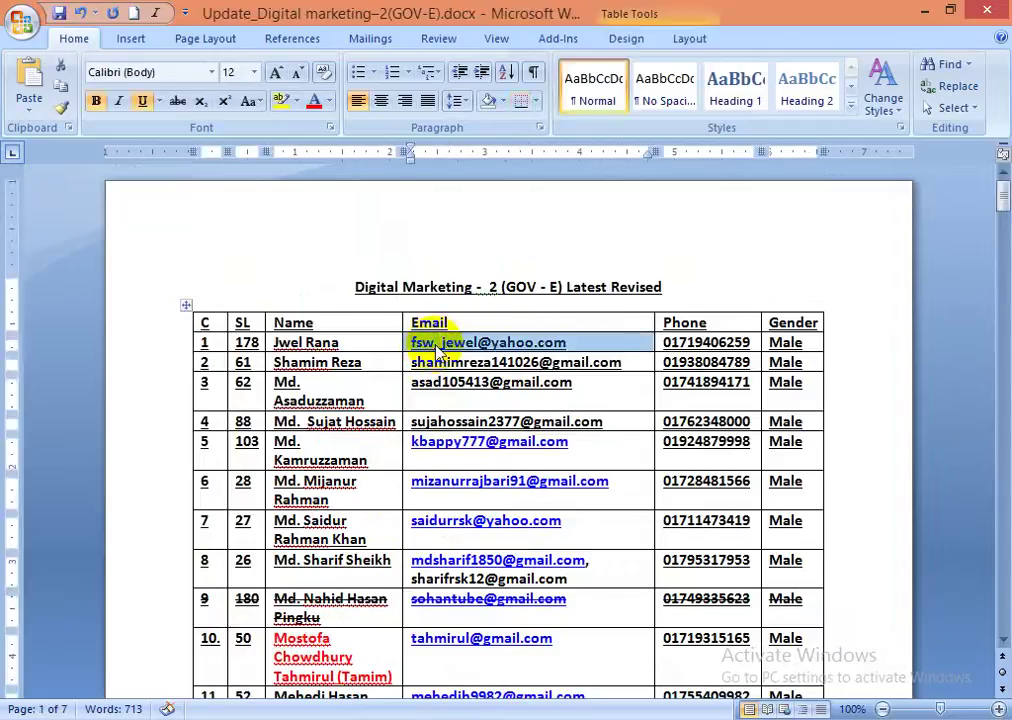
{"action": "key", "text": "alt+Tab"}
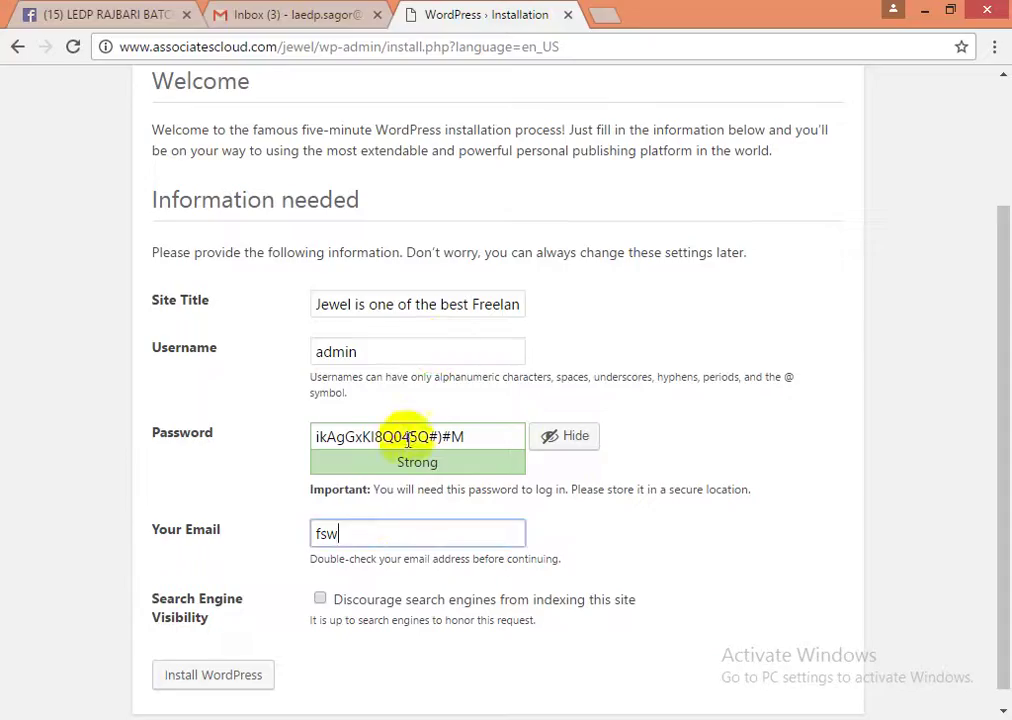
{"action": "double_click", "coordinate": [363, 522]}
{"action": "key", "text": "ctrl+v"}
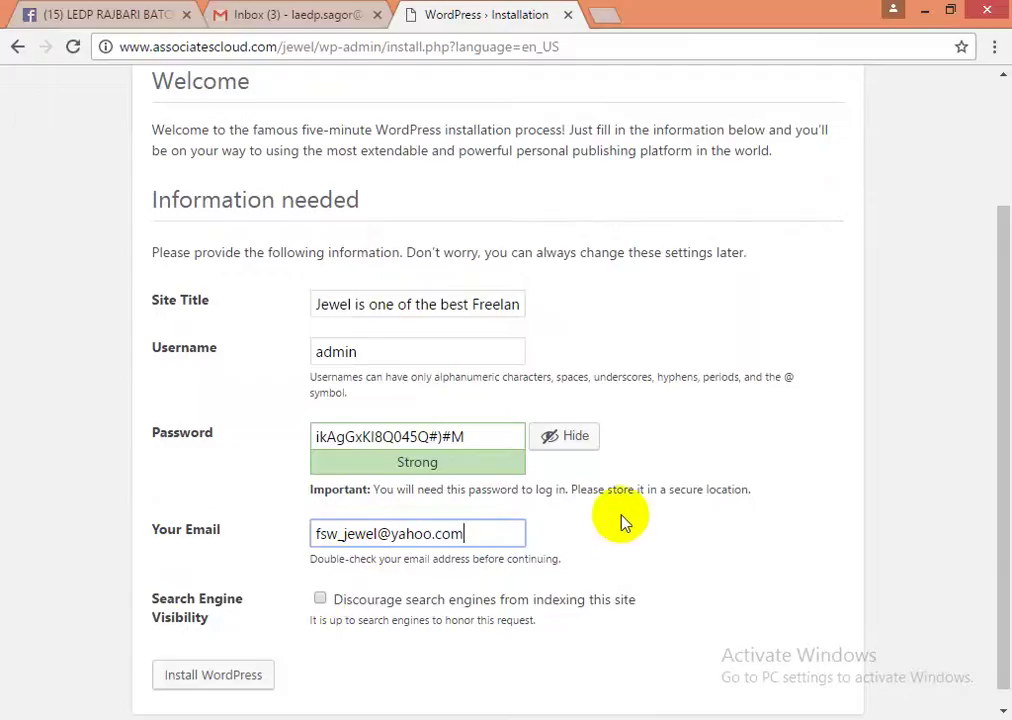
{"action": "scroll", "coordinate": [560, 535], "scroll_direction": "down", "scroll_amount": 1}
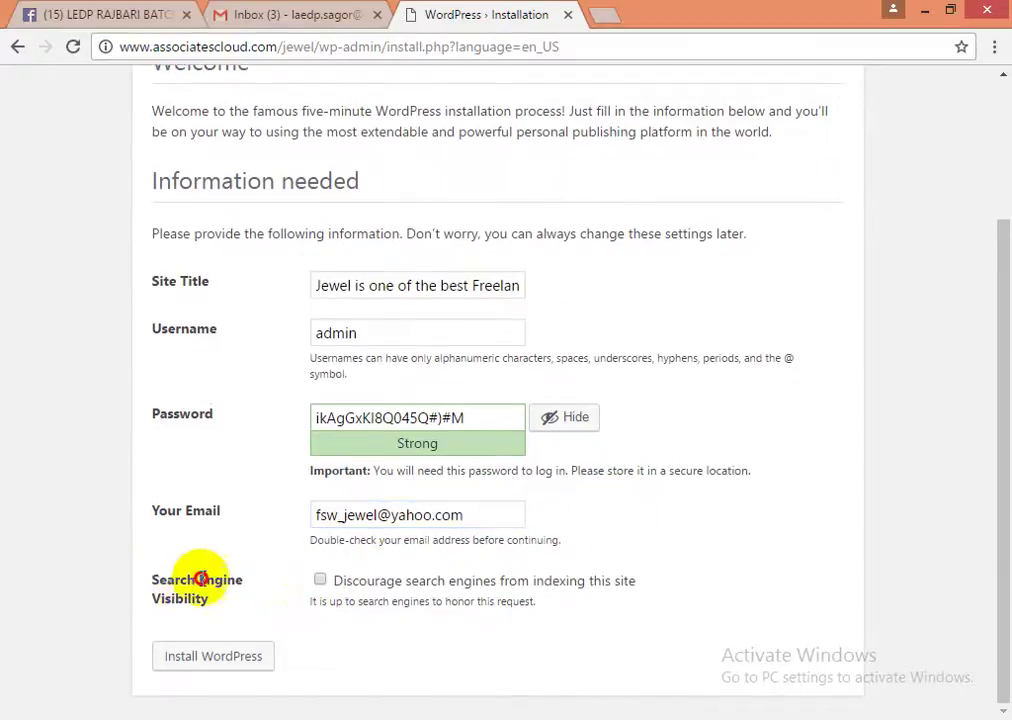
- Leave 'Discourage search engines' unchecked and run Install WordPress
{"action": "triple_click", "coordinate": [210, 592]}
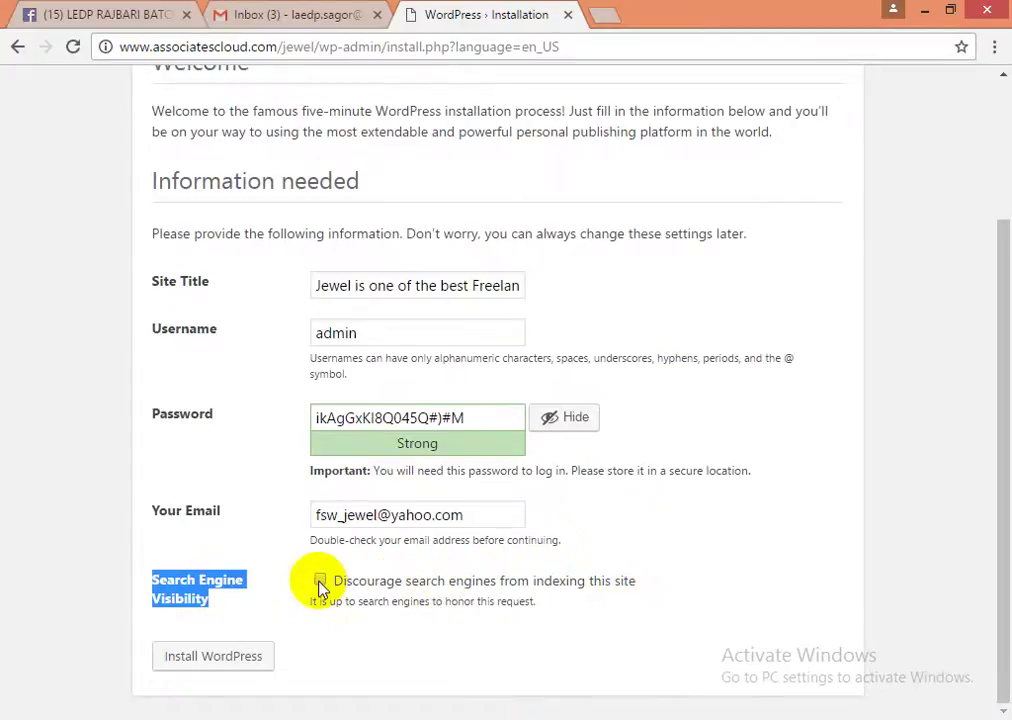
{"action": "left_click", "coordinate": [388, 637]}
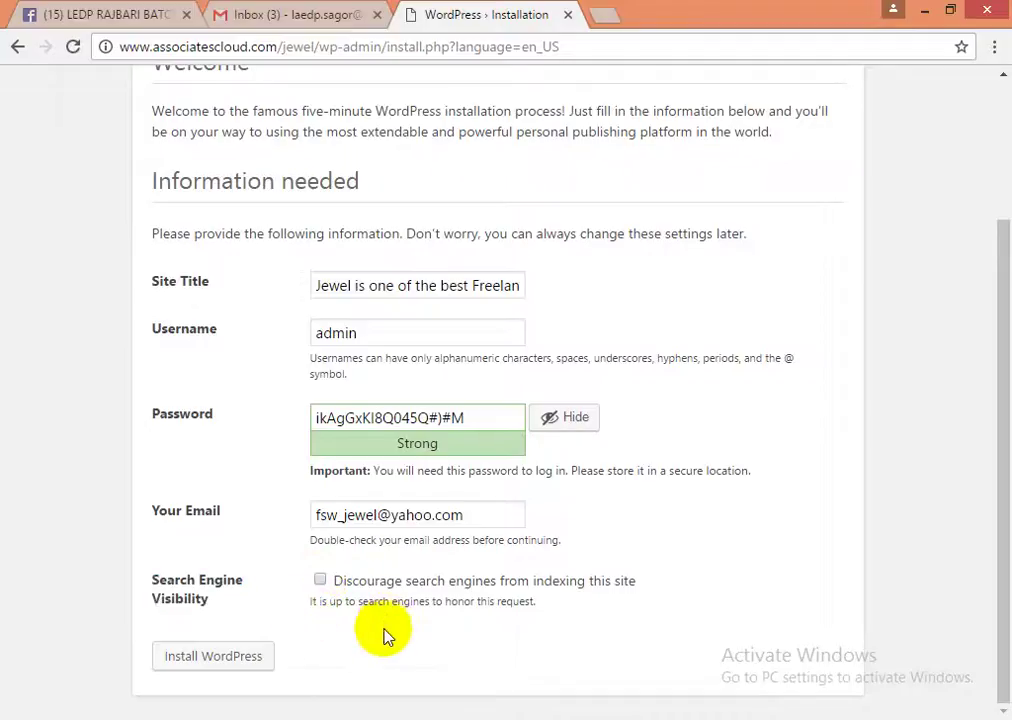
{"action": "left_click", "coordinate": [215, 656]}
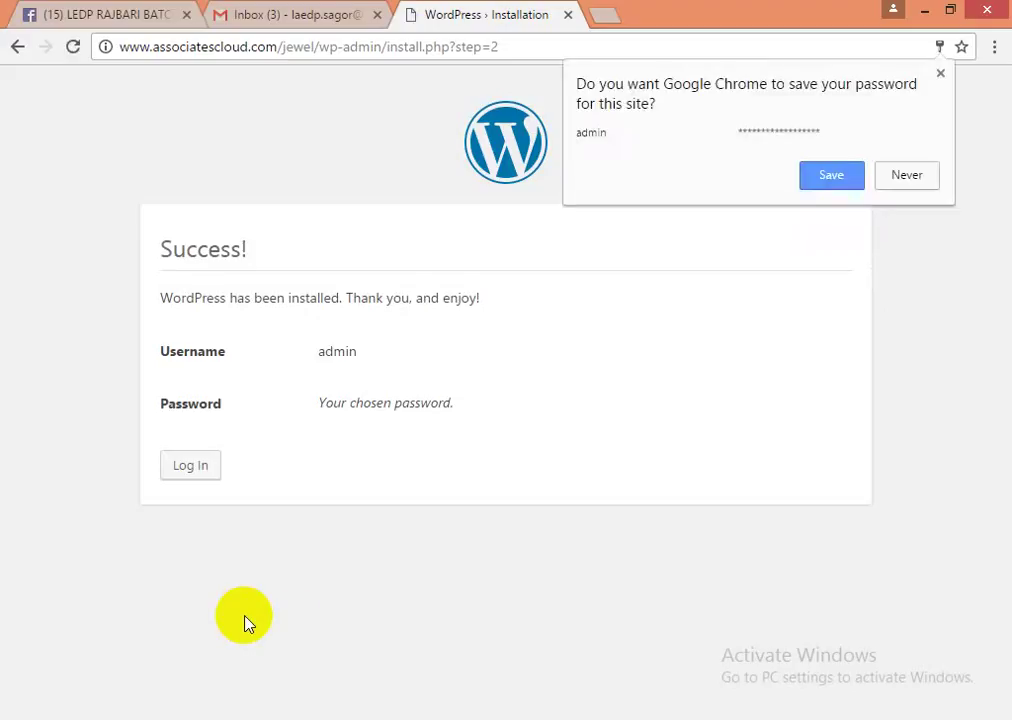
- Decline Chrome's password save, go to the Log In page, and scroll the Word notes to the Jewel details
{"action": "left_click", "coordinate": [906, 180]}
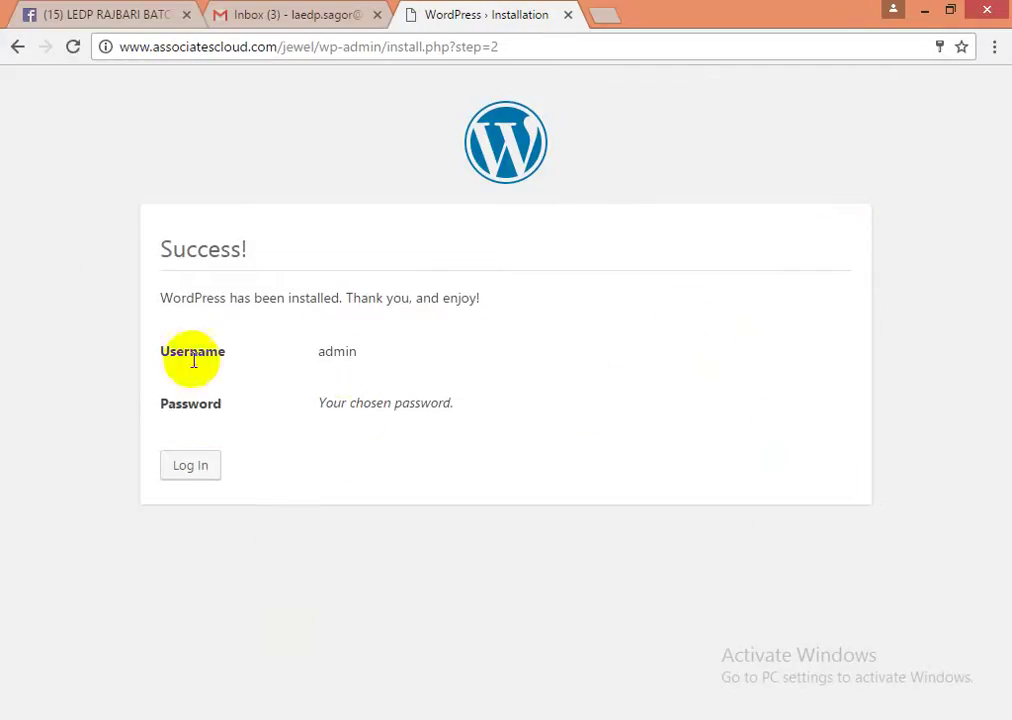
{"action": "left_click", "coordinate": [200, 479]}
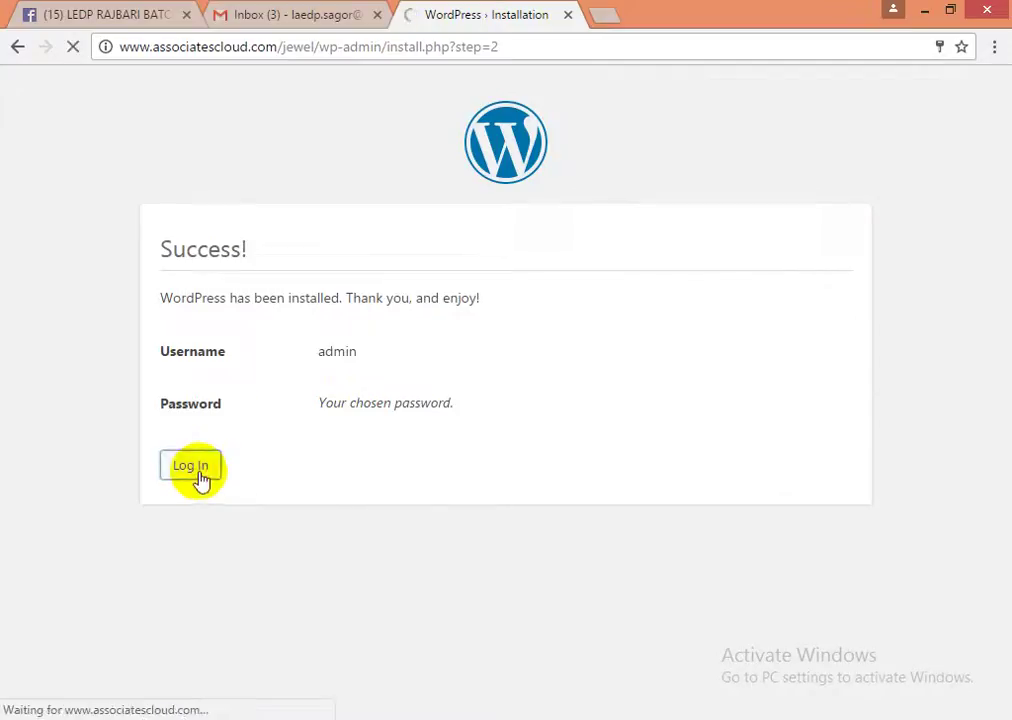
{"action": "key", "text": "alt+Tab"}
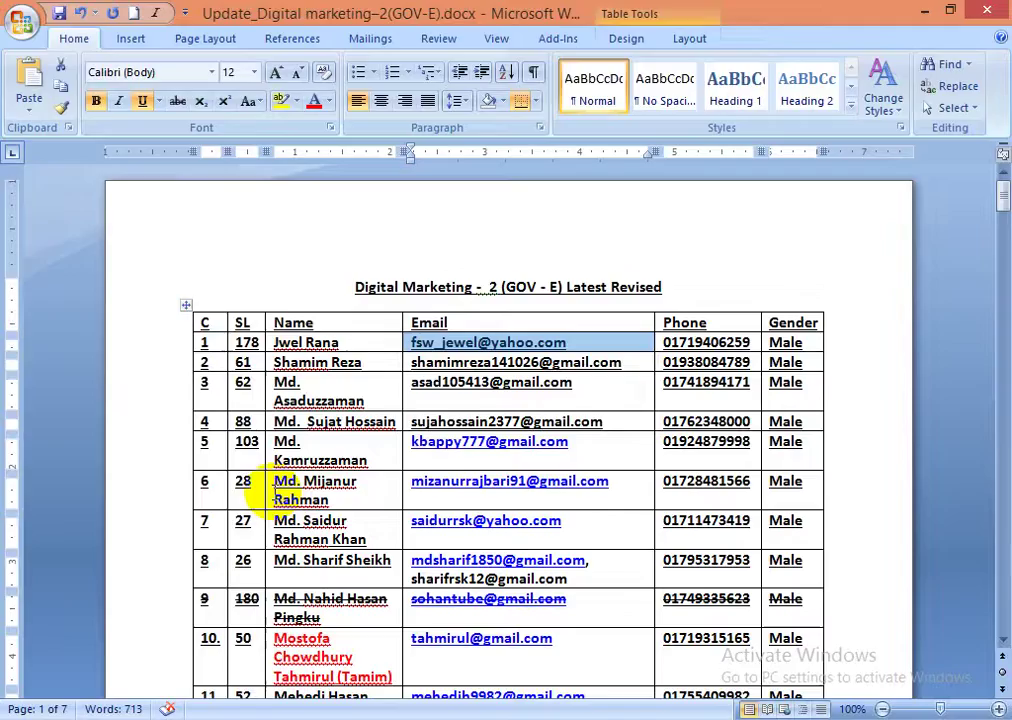
{"action": "key", "text": "alt+Tab"}
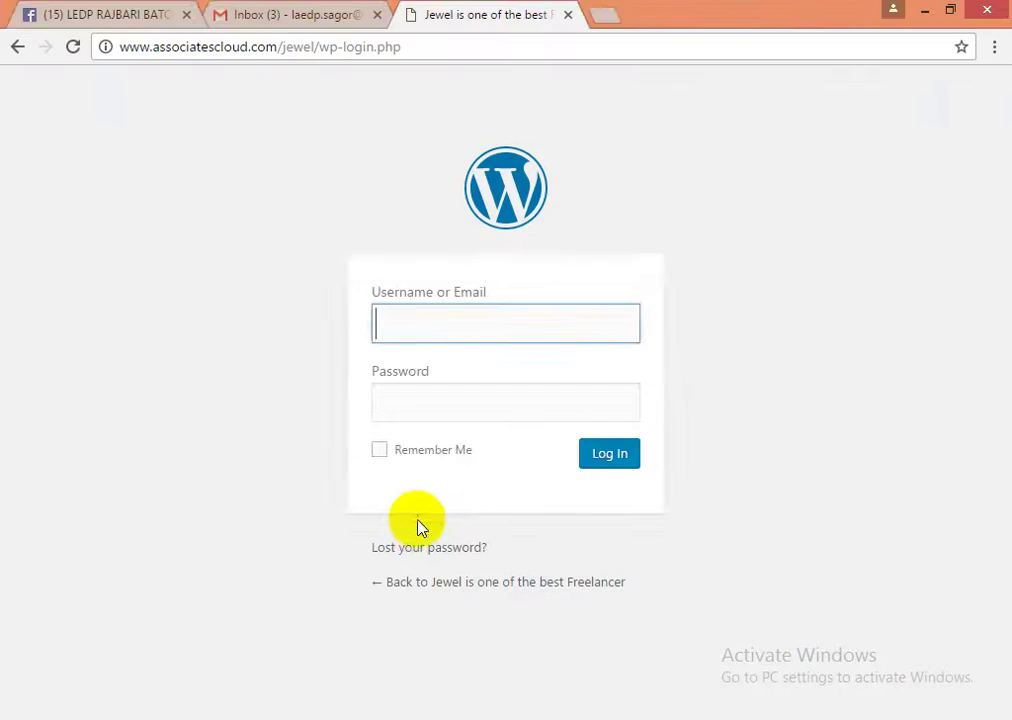
{"action": "key", "text": "alt+Tab"}
{"action": "scroll", "coordinate": [418, 530], "scroll_direction": "down", "scroll_amount": 5}
{"action": "scroll", "coordinate": [418, 548], "scroll_direction": "down", "scroll_amount": 19}
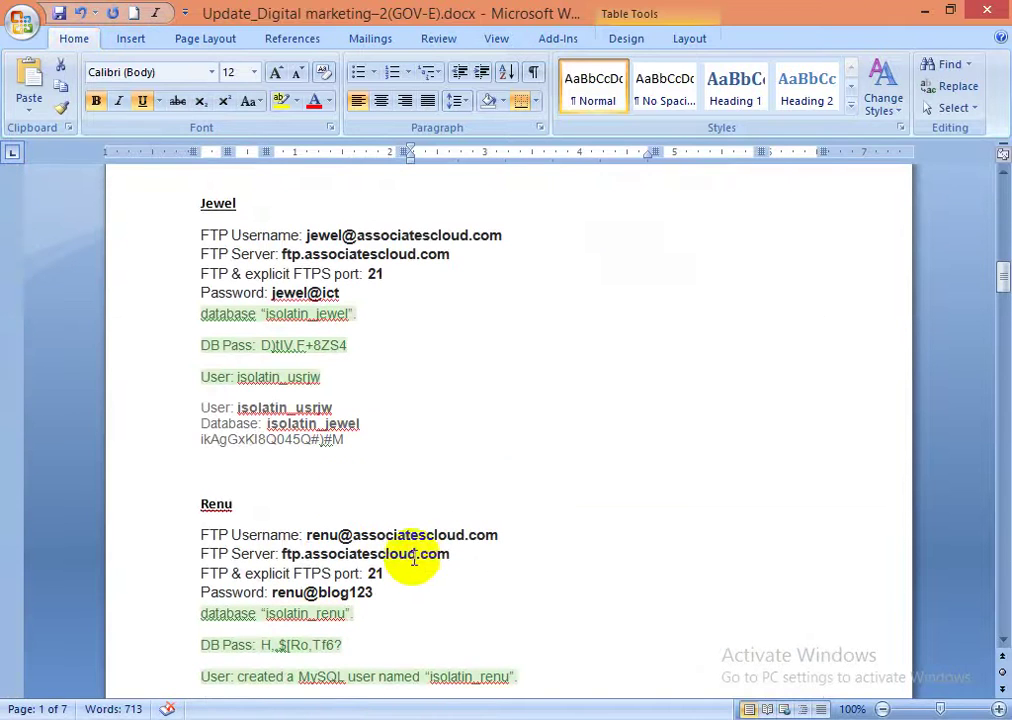
- Insert a 'Pass' label line above the noted Jewel password
{"action": "left_click", "coordinate": [232, 458]}
{"action": "left_click", "coordinate": [200, 440]}
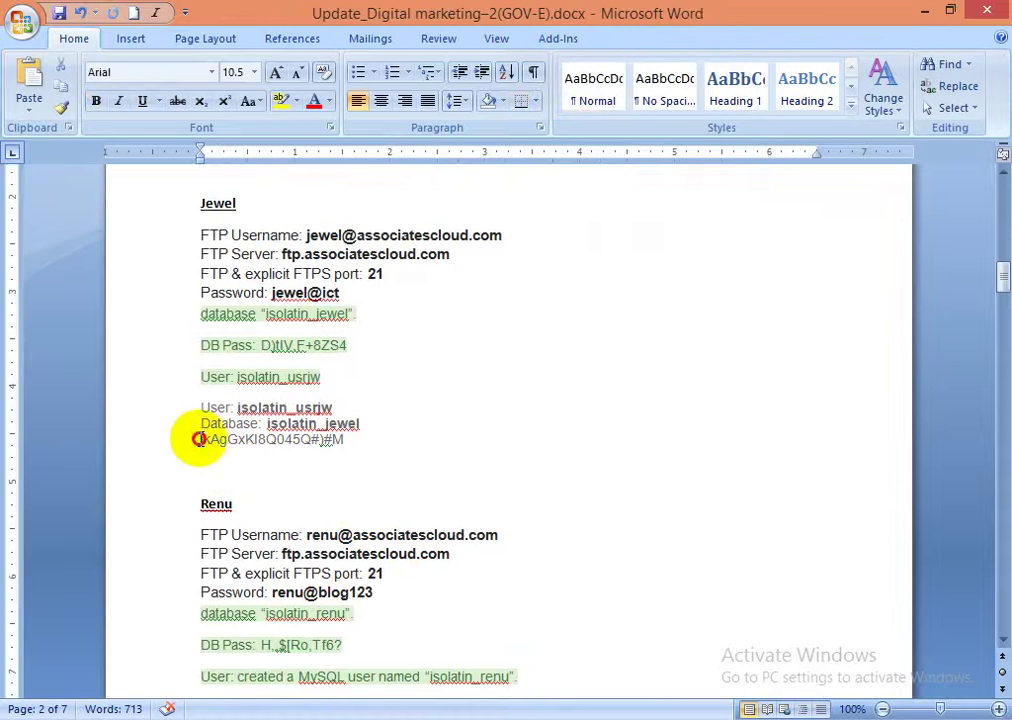
{"action": "key", "text": "Return"}
{"action": "key", "text": "Up"}
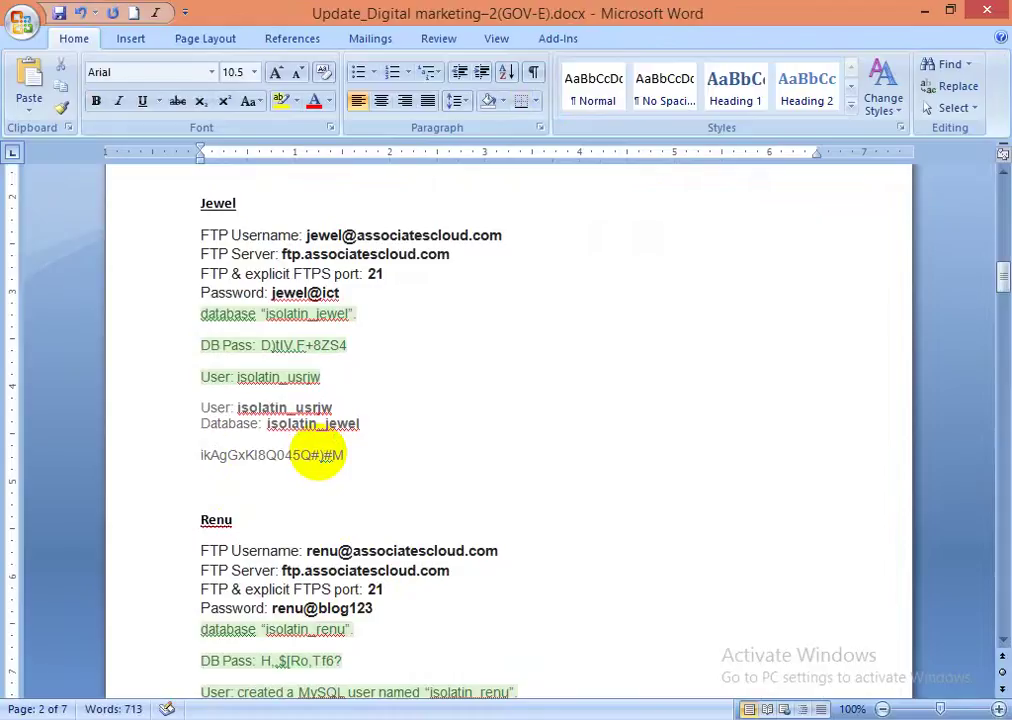
{"action": "type", "text": "Pass"}
- Add 'User' and 'Admin' lines below the password and save the notes
{"action": "key", "text": "Down"}
{"action": "key", "text": "End"}
{"action": "key", "text": "Return"}
{"action": "type", "text": "User"}
{"action": "key", "text": "Return"}
{"action": "type", "text": "Admin"}
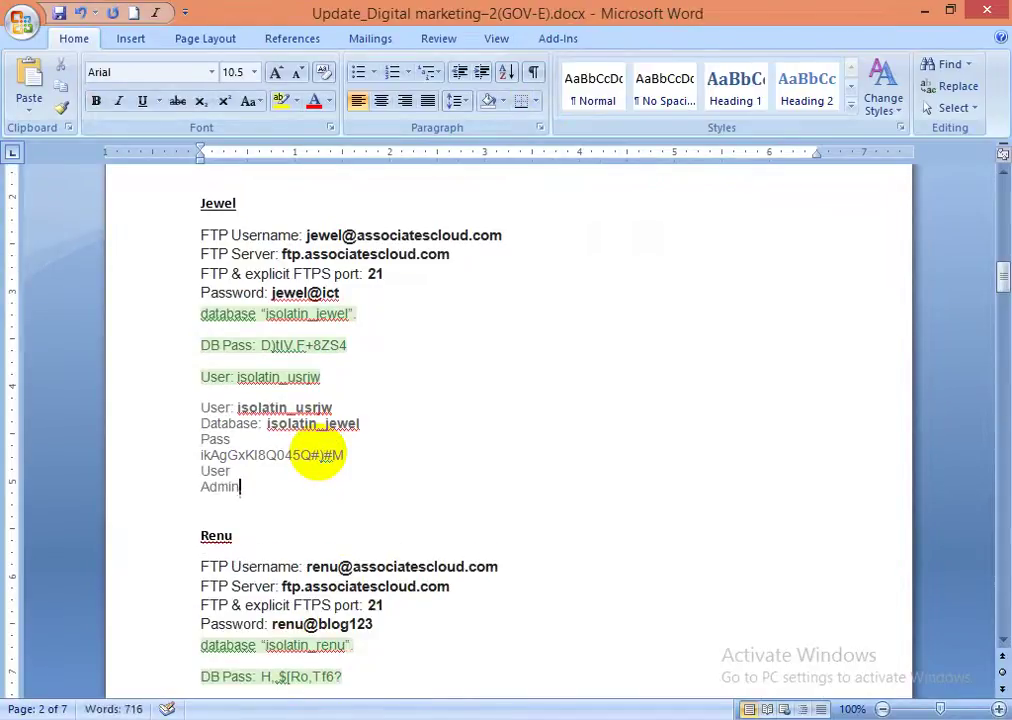
{"action": "key", "text": "ctrl+s"}
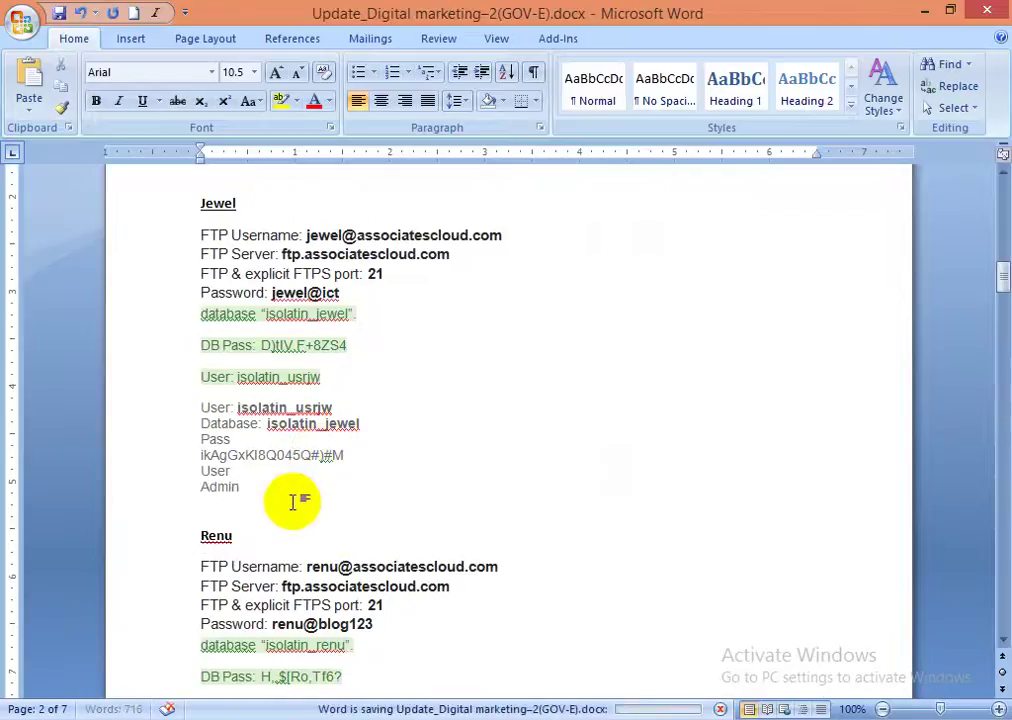
- Enter admin in the WordPress login Username field
{"action": "key", "text": "alt+Tab"}
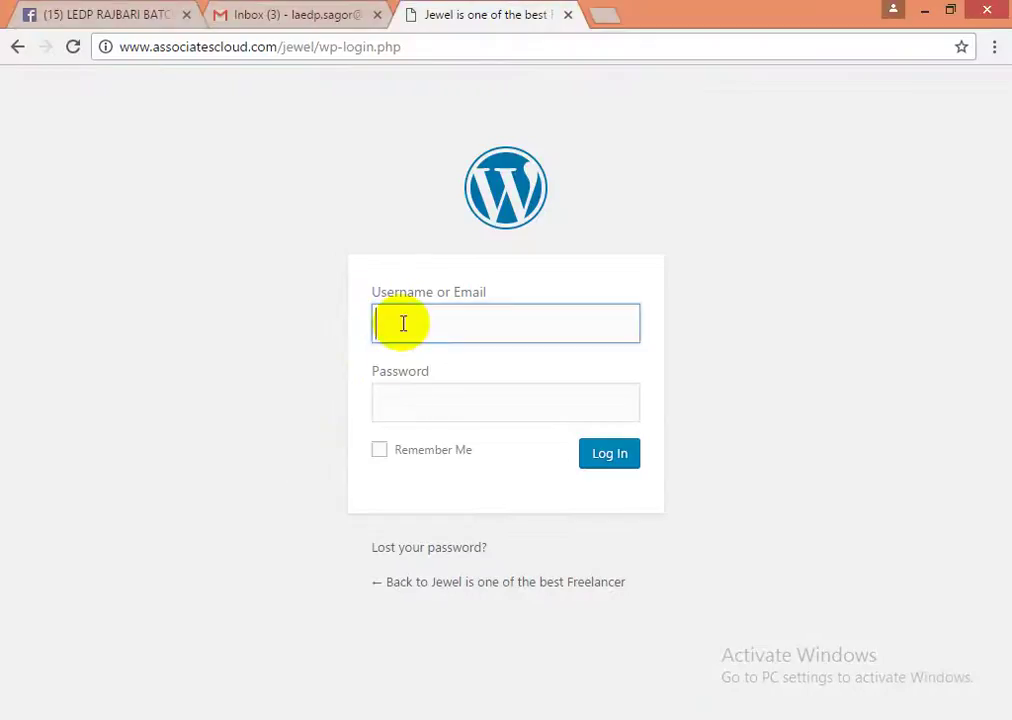
{"action": "left_click", "coordinate": [402, 323]}
{"action": "type", "text": "admin"}
- Select the whole noted password in the Word notes
{"action": "key", "text": "alt+Tab"}
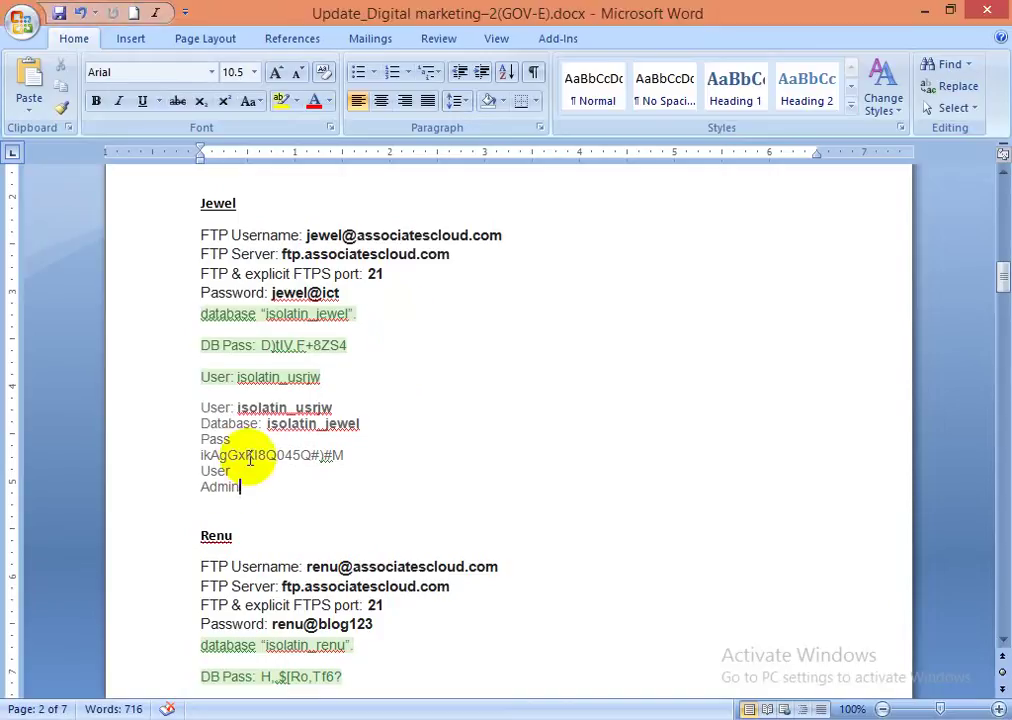
{"action": "left_click_drag", "start_coordinate": [201, 455], "coordinate": [312, 455]}
{"action": "left_click", "coordinate": [346, 454], "text": "shift"}
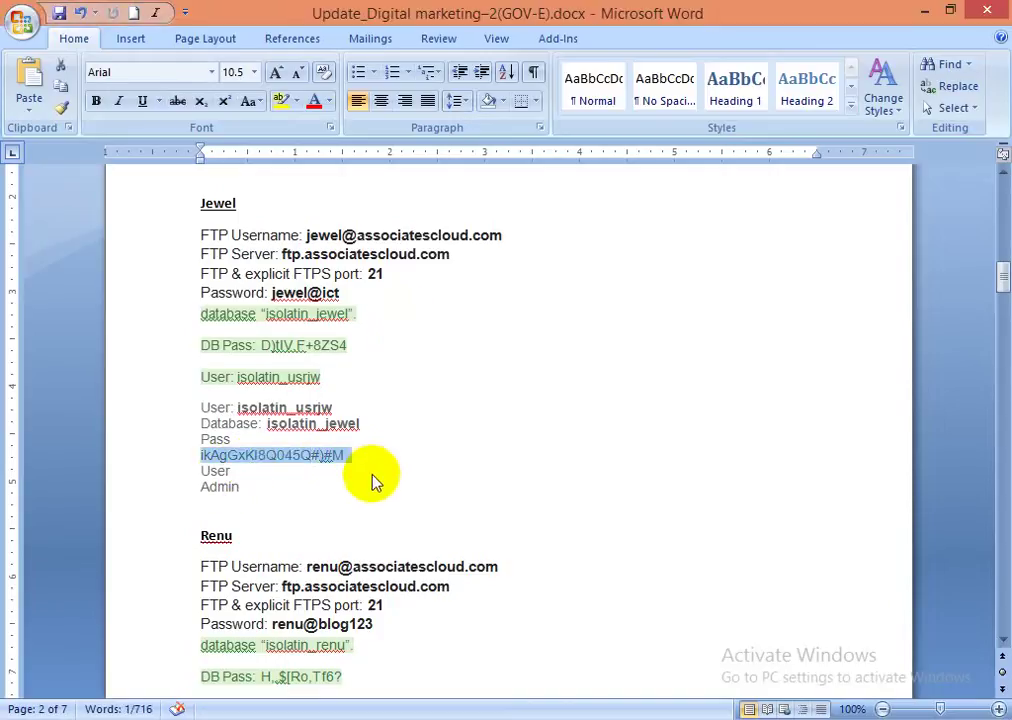
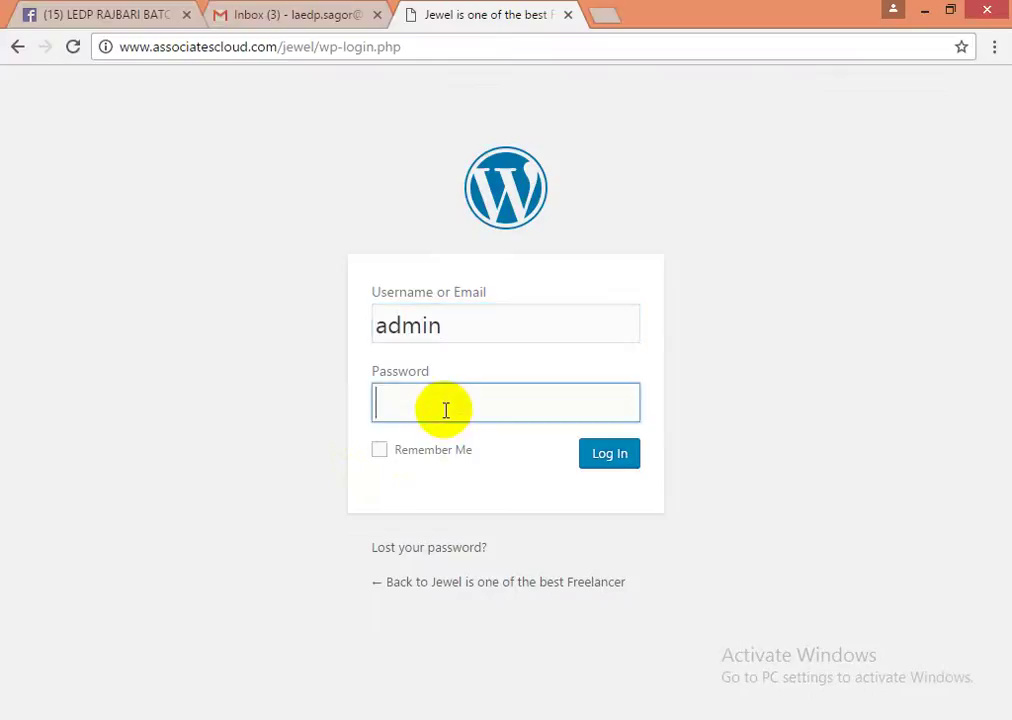
- Paste the admin account password, log in, and decline Chrome's offer to save it
{"action": "key", "text": "ctrl+v"}
{"action": "left_click", "coordinate": [603, 458]}
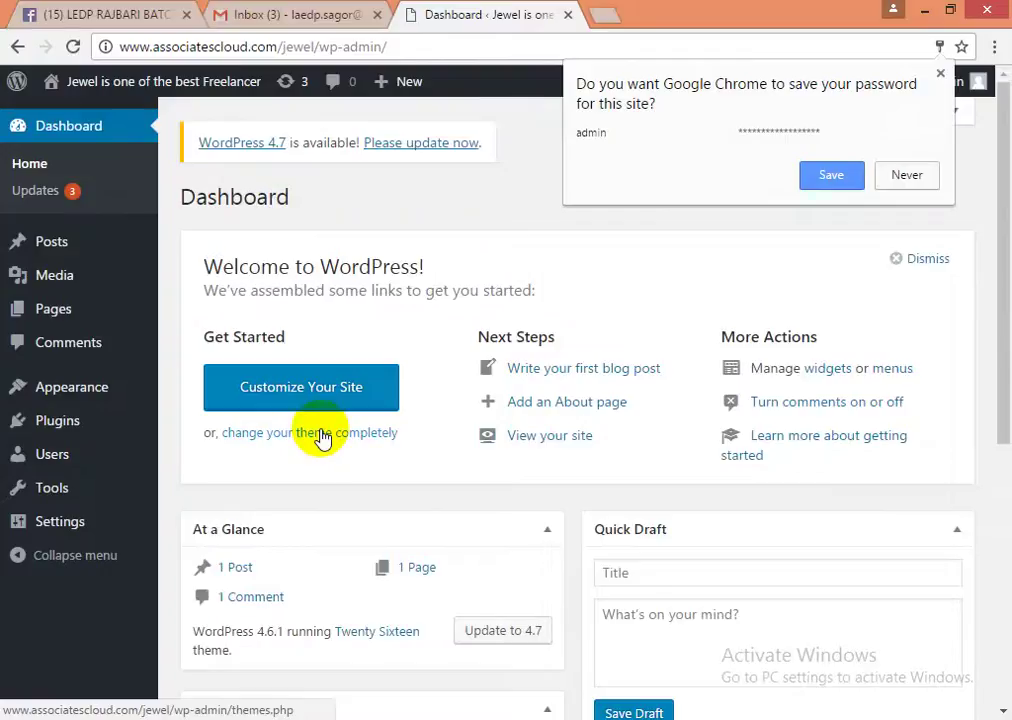
{"action": "left_click", "coordinate": [906, 176]}
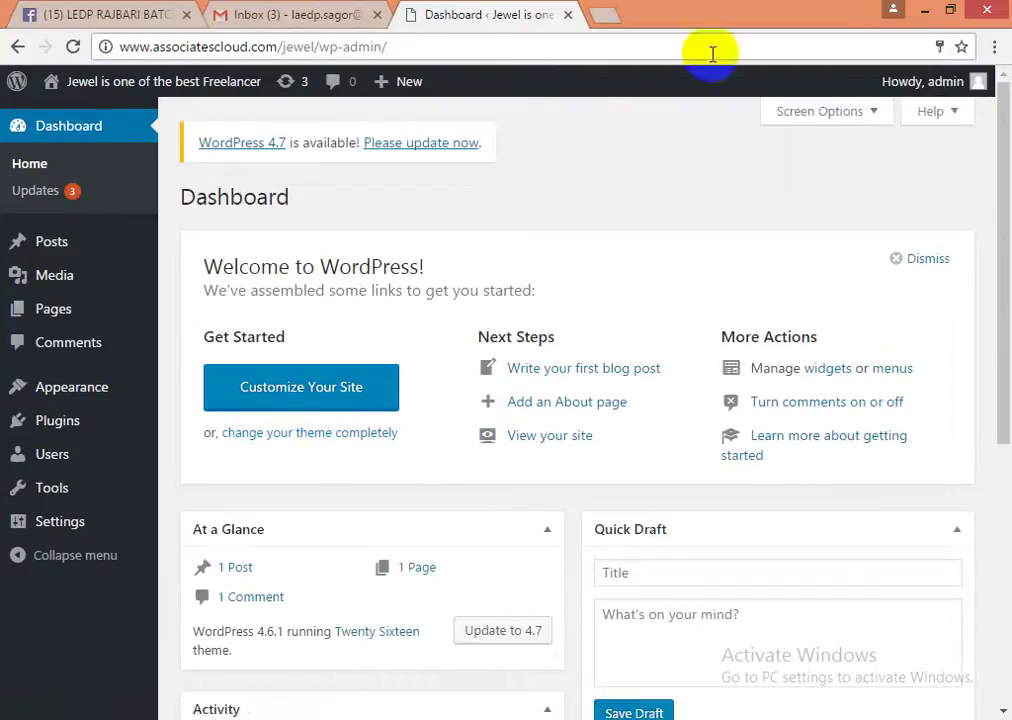
- Load associatescloud.com/jewel/ in a new tab and scroll through the current front page
{"action": "left_click", "coordinate": [605, 16]}
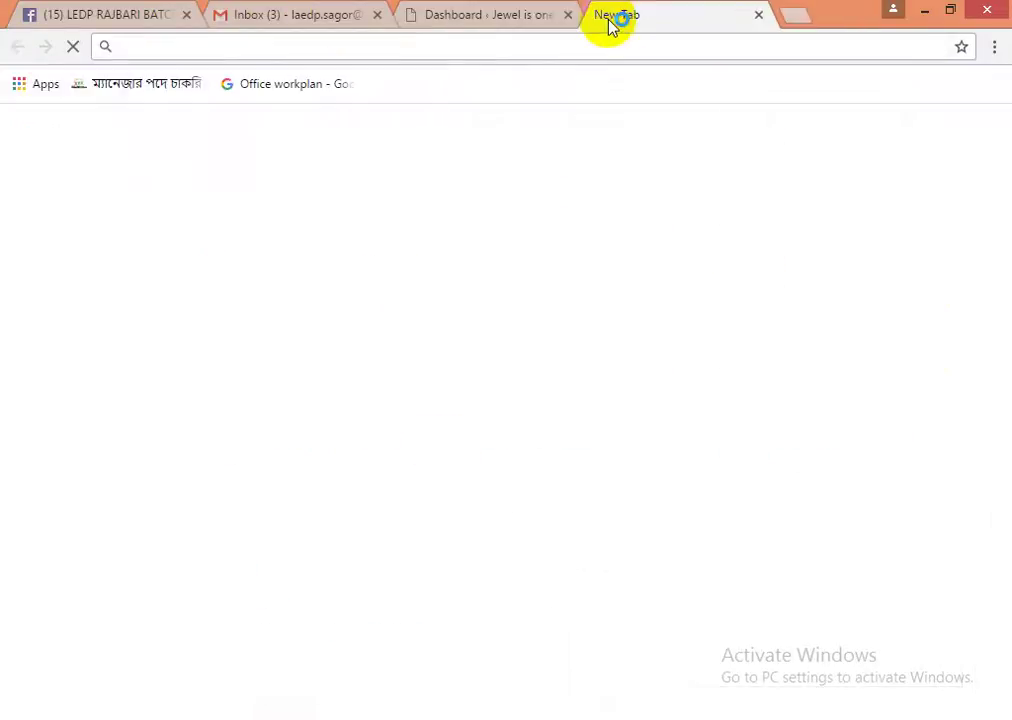
{"action": "type", "text": "ass"}
{"action": "key", "text": "Right"}
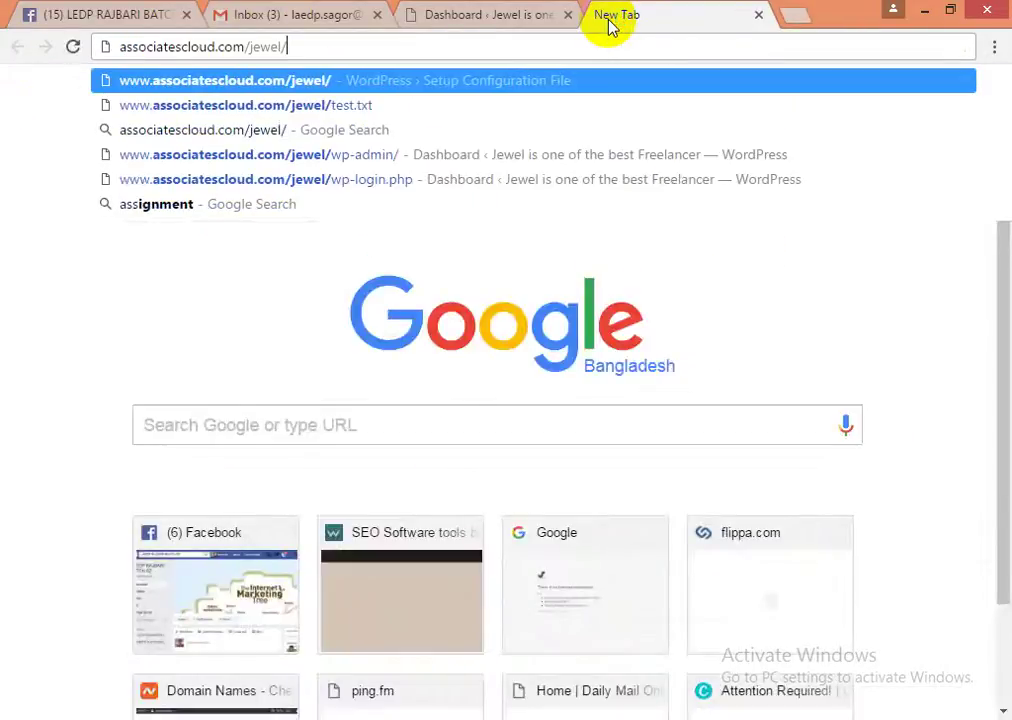
{"action": "key", "text": "Return"}
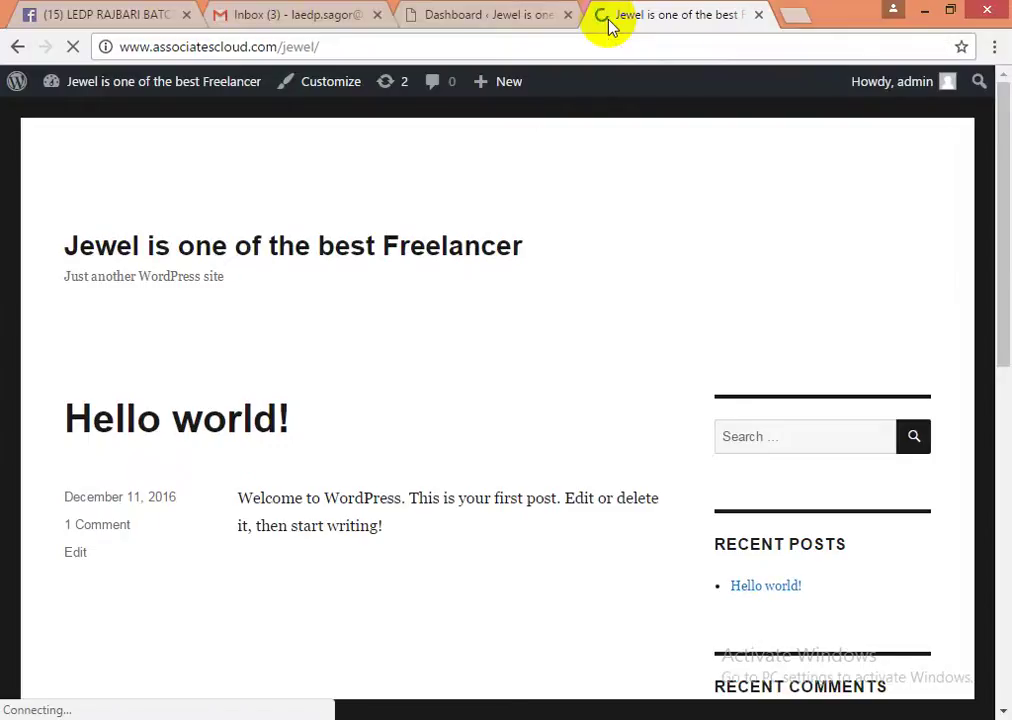
{"action": "scroll", "coordinate": [501, 377], "scroll_direction": "down", "scroll_amount": 5}
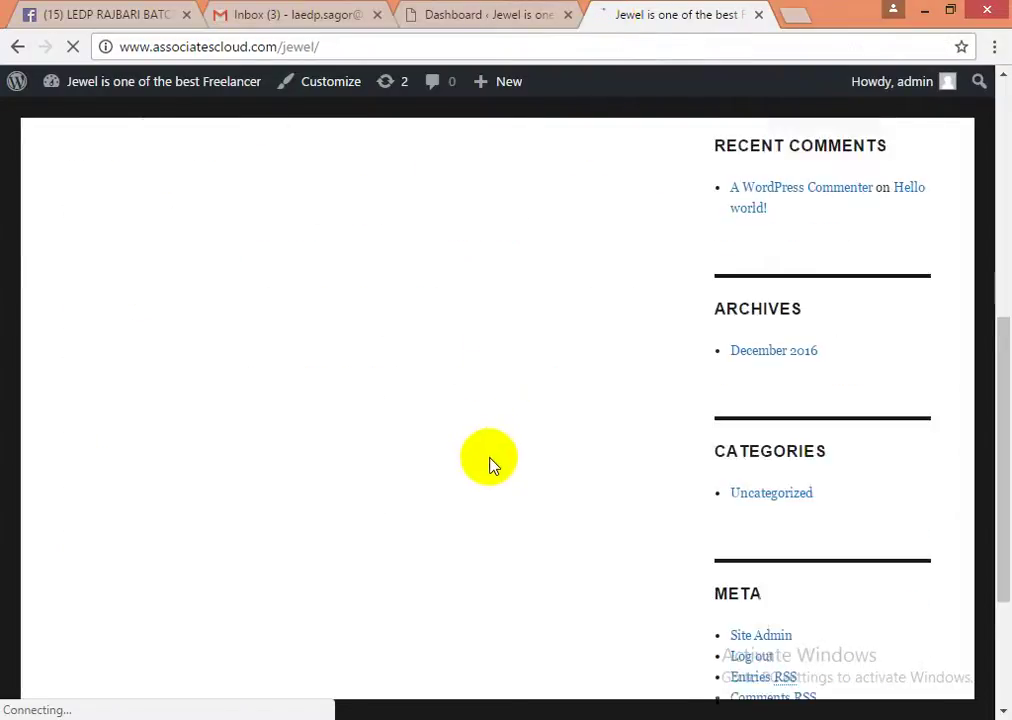
{"action": "scroll", "coordinate": [544, 501], "scroll_direction": "down", "scroll_amount": 3}
{"action": "scroll", "coordinate": [450, 443], "scroll_direction": "up", "scroll_amount": 8}
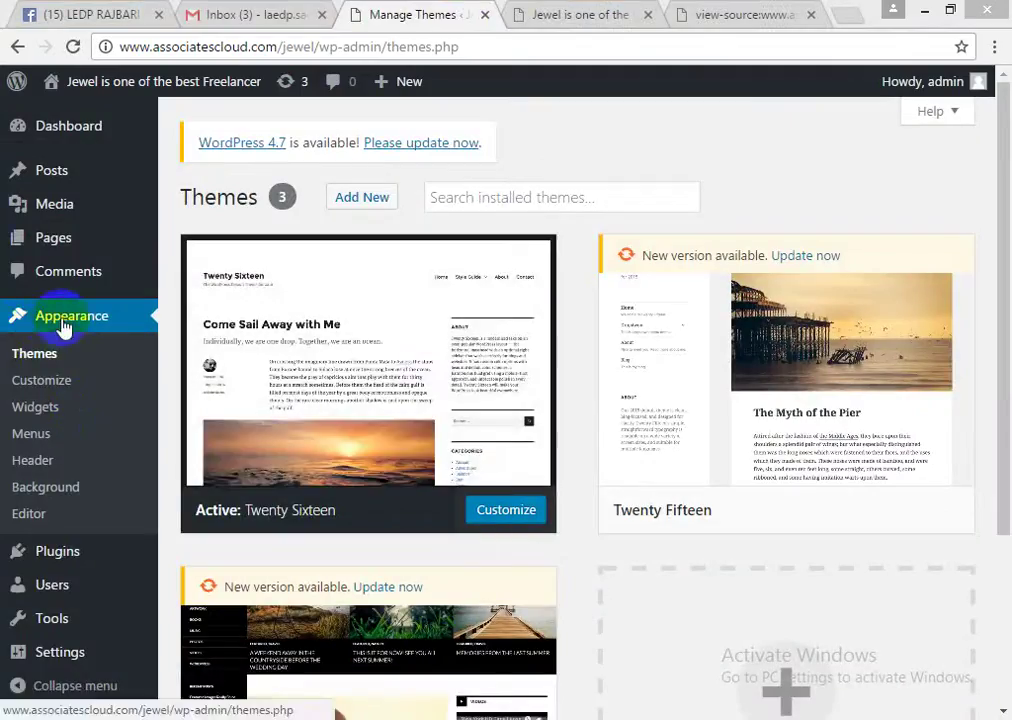
- Review the 3 installed themes under Appearance > Themes, then choose Add New Theme
{"action": "left_click", "coordinate": [62, 320]}
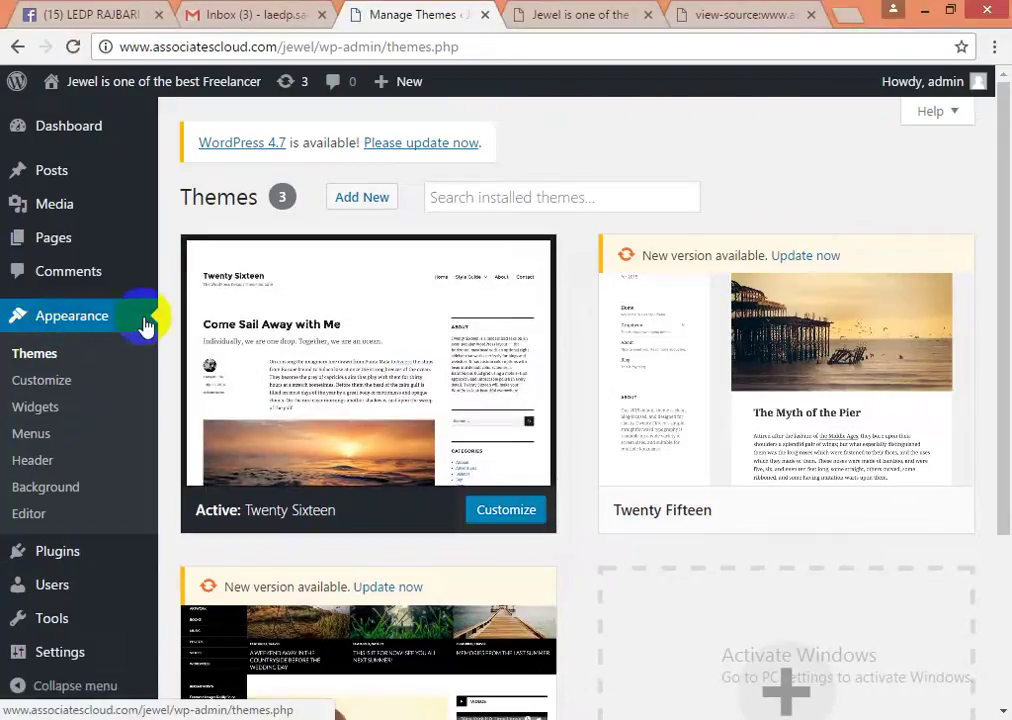
{"action": "left_click", "coordinate": [46, 360]}
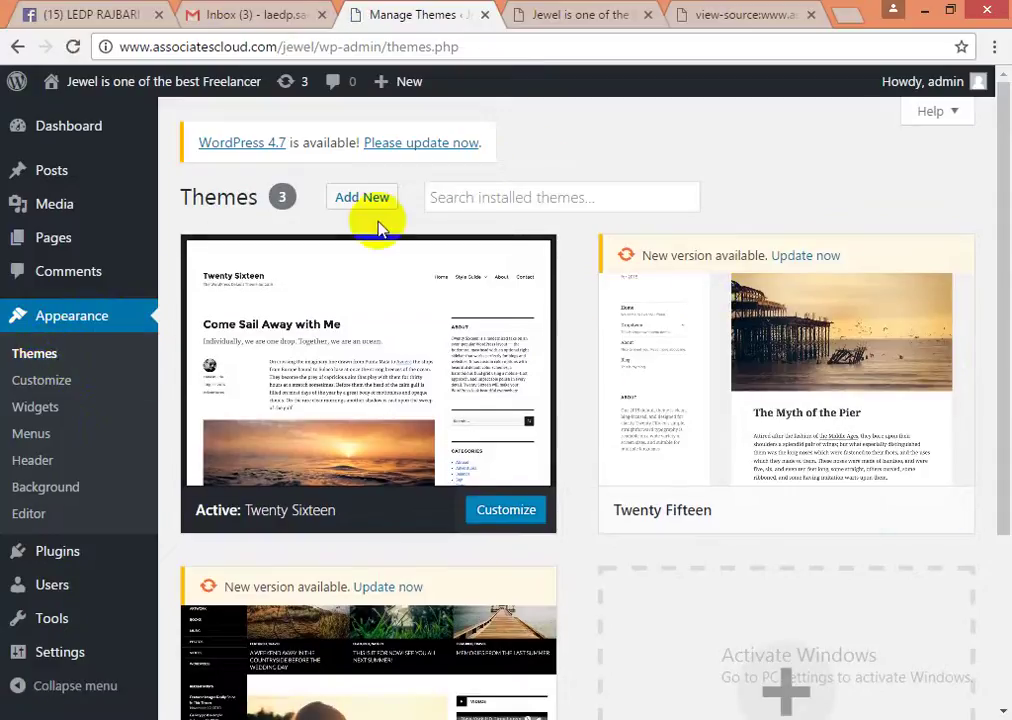
{"action": "scroll", "coordinate": [474, 485], "scroll_direction": "down", "scroll_amount": 3}
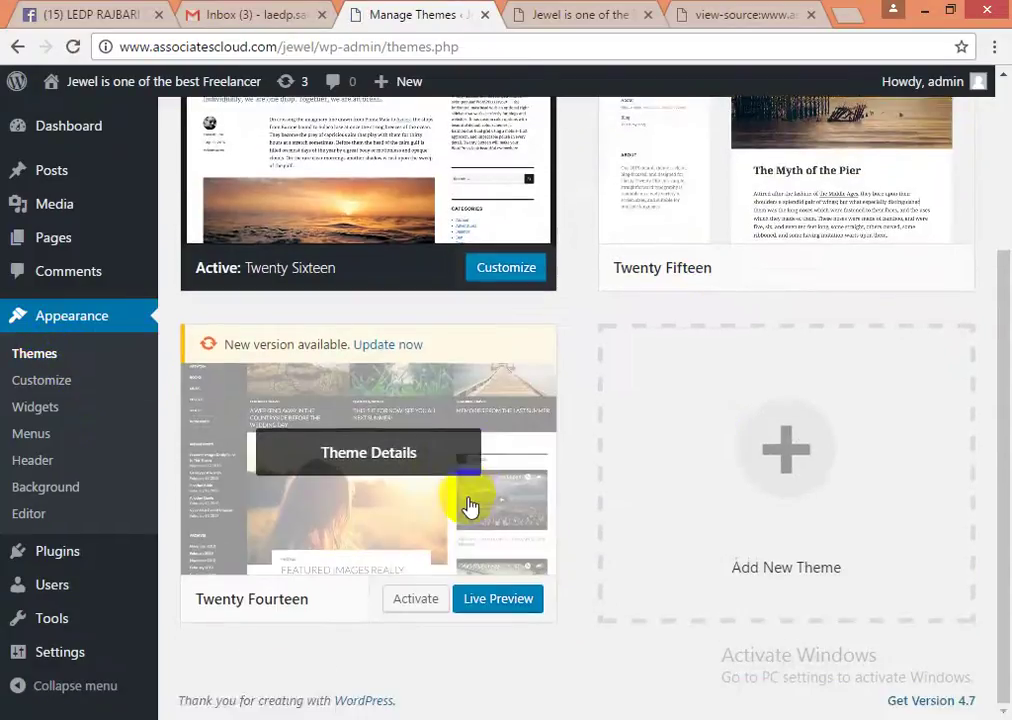
{"action": "scroll", "coordinate": [465, 517], "scroll_direction": "up", "scroll_amount": 3}
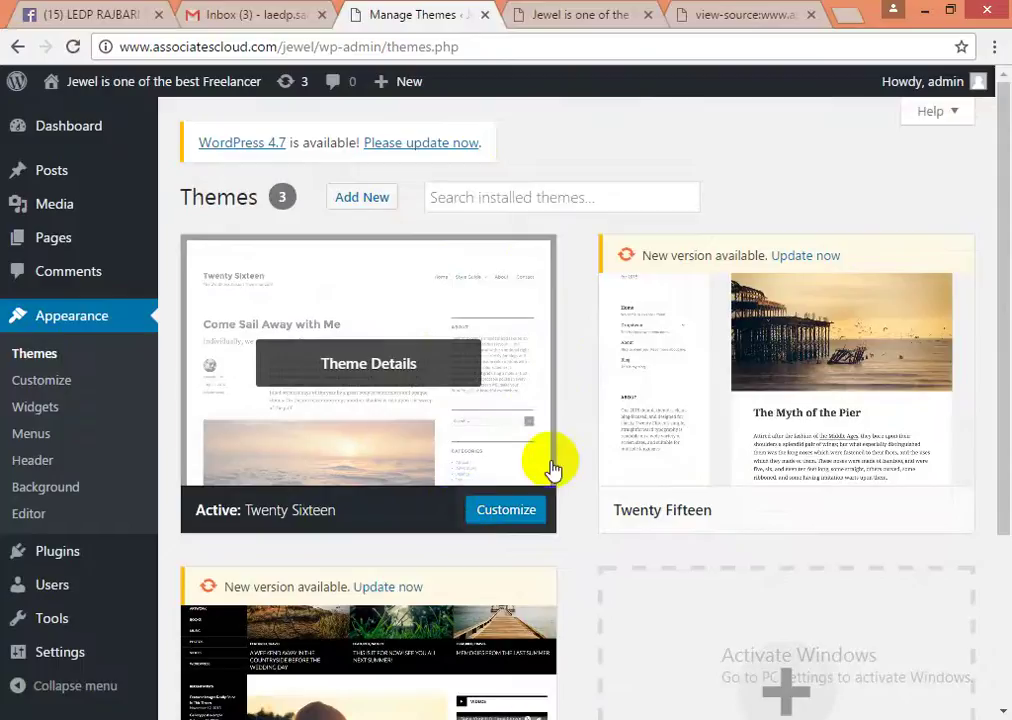
{"action": "scroll", "coordinate": [551, 468], "scroll_direction": "down", "scroll_amount": 3}
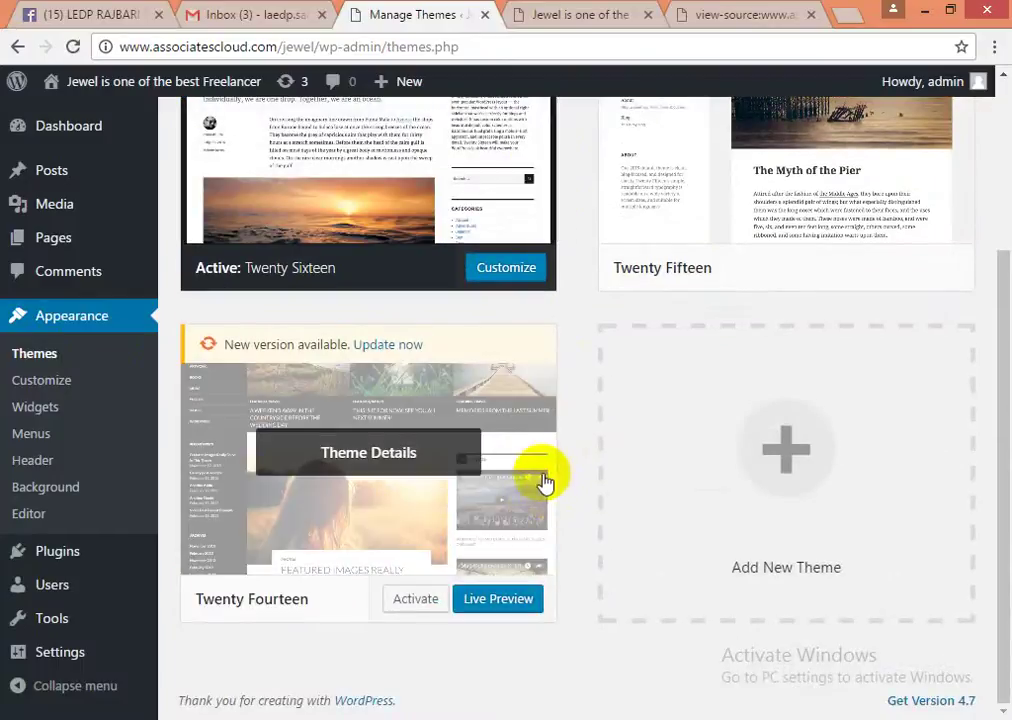
{"action": "left_click", "coordinate": [806, 514]}
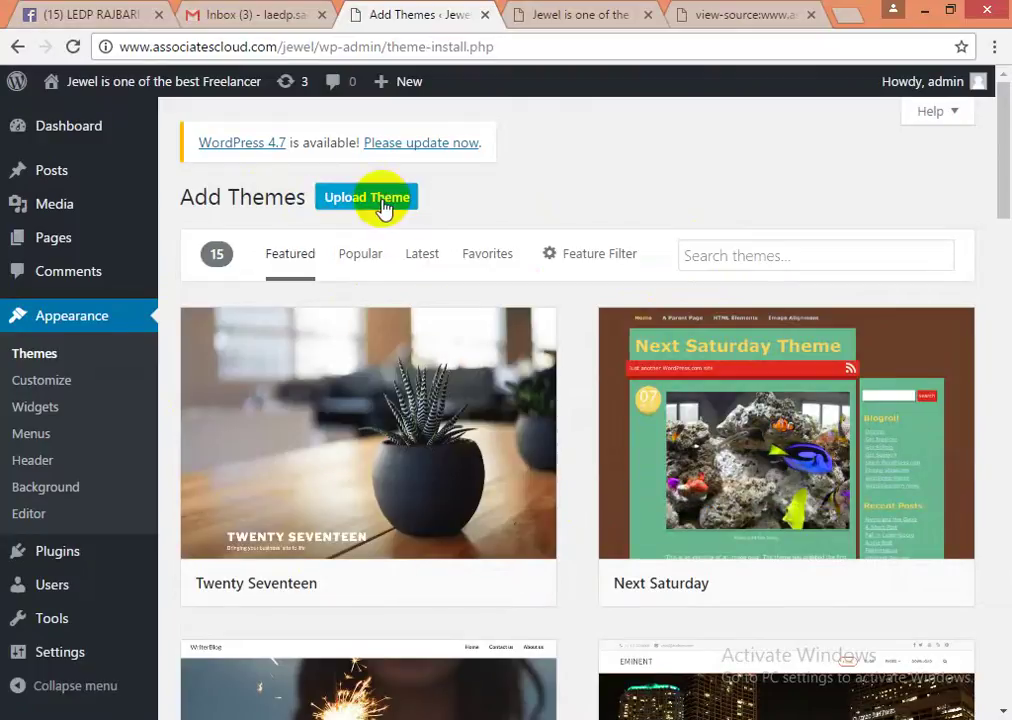
- In the Upload Theme form, choose enigma.2.7.2.zip from the Desktop as the theme file
{"action": "left_click", "coordinate": [384, 207]}
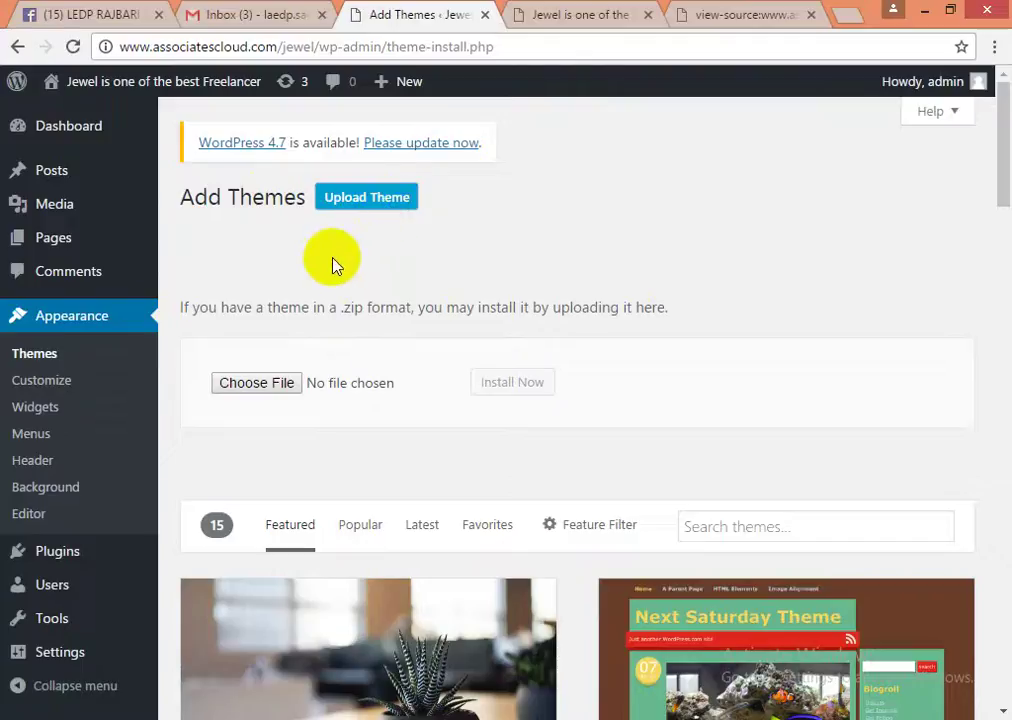
{"action": "left_click", "coordinate": [258, 386]}
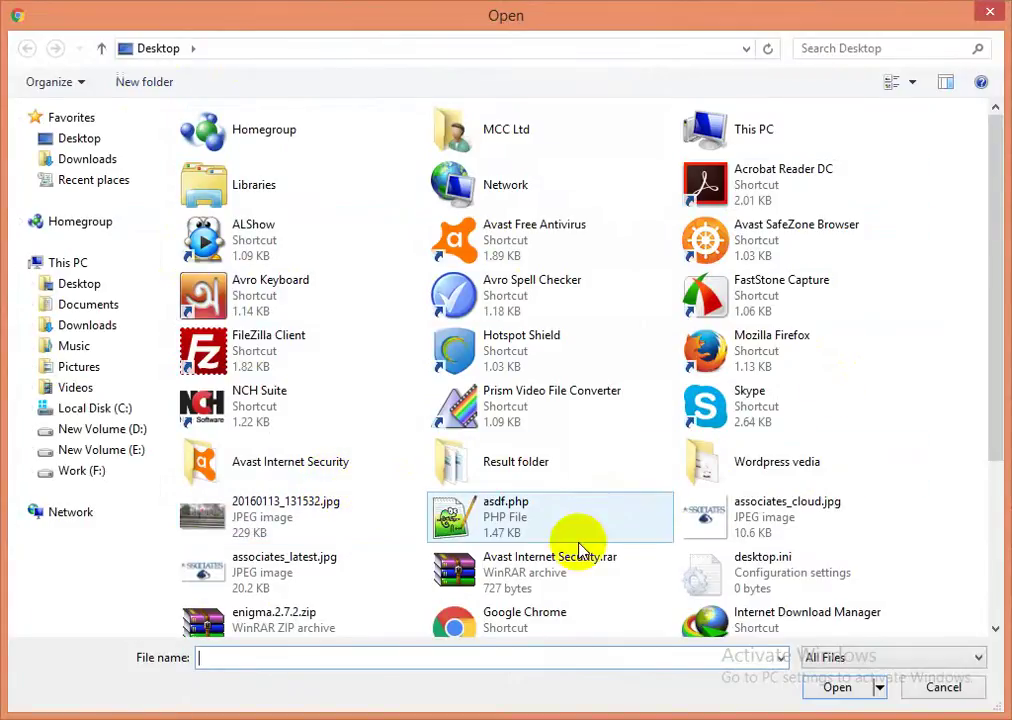
{"action": "left_click_drag", "start_coordinate": [994, 402], "coordinate": [996, 451]}
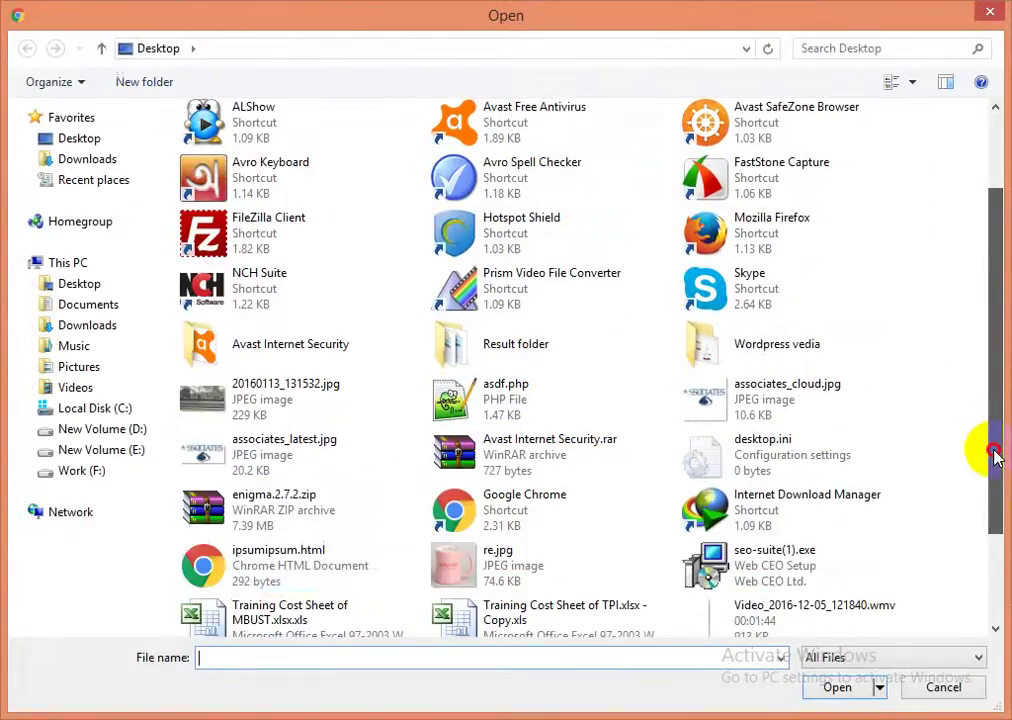
{"action": "left_click", "coordinate": [258, 512]}
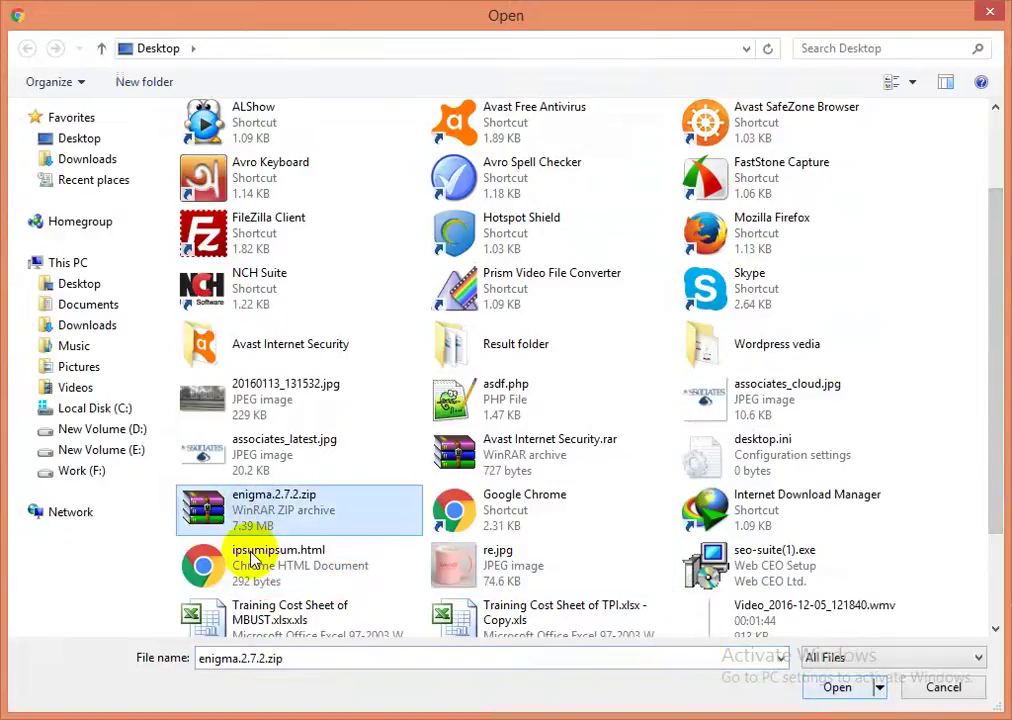
{"action": "left_click", "coordinate": [840, 687]}
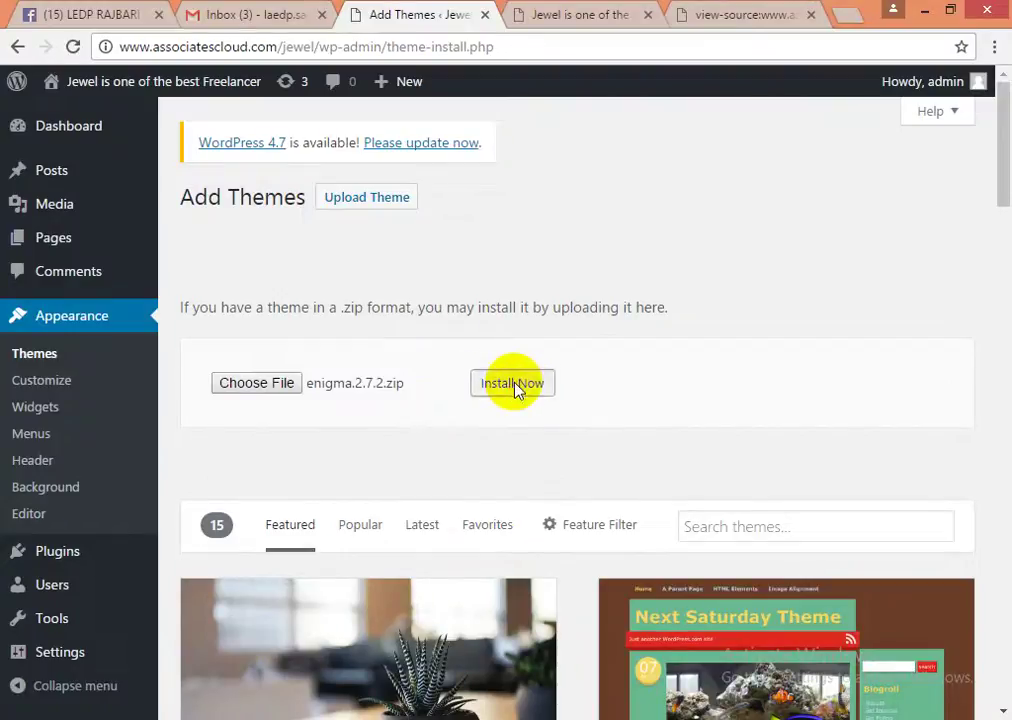
- Install enigma.2.7.2.zip, check the 'Theme installed successfully' message, and activate Enigma
{"action": "left_click", "coordinate": [499, 395]}
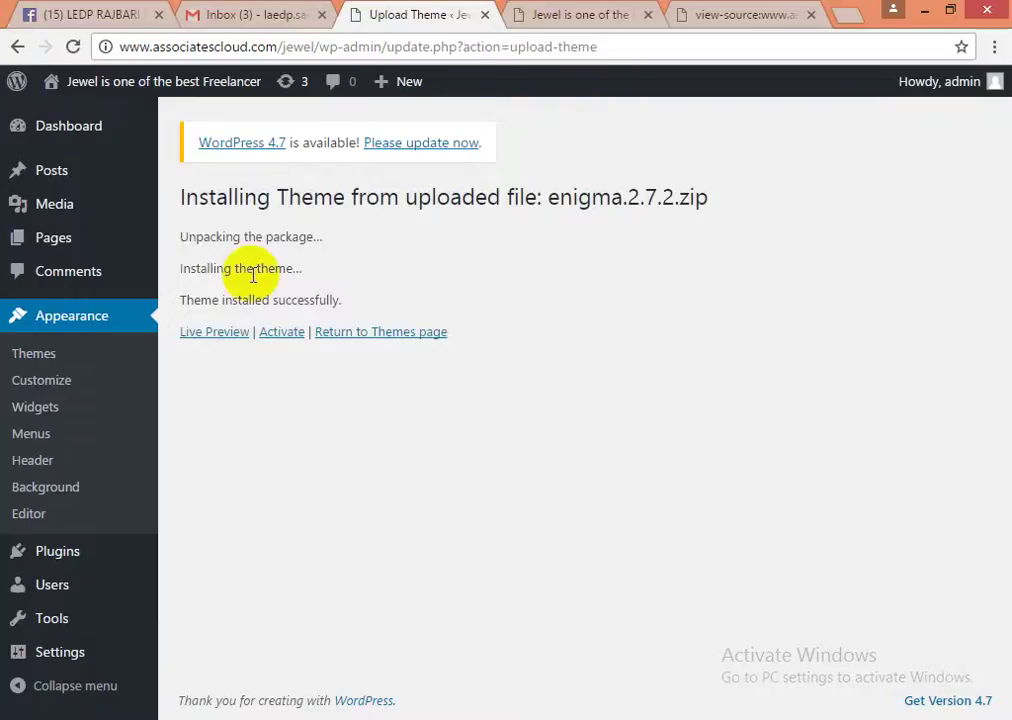
{"action": "left_click_drag", "start_coordinate": [205, 268], "coordinate": [296, 270]}
{"action": "left_click_drag", "start_coordinate": [201, 300], "coordinate": [420, 303]}
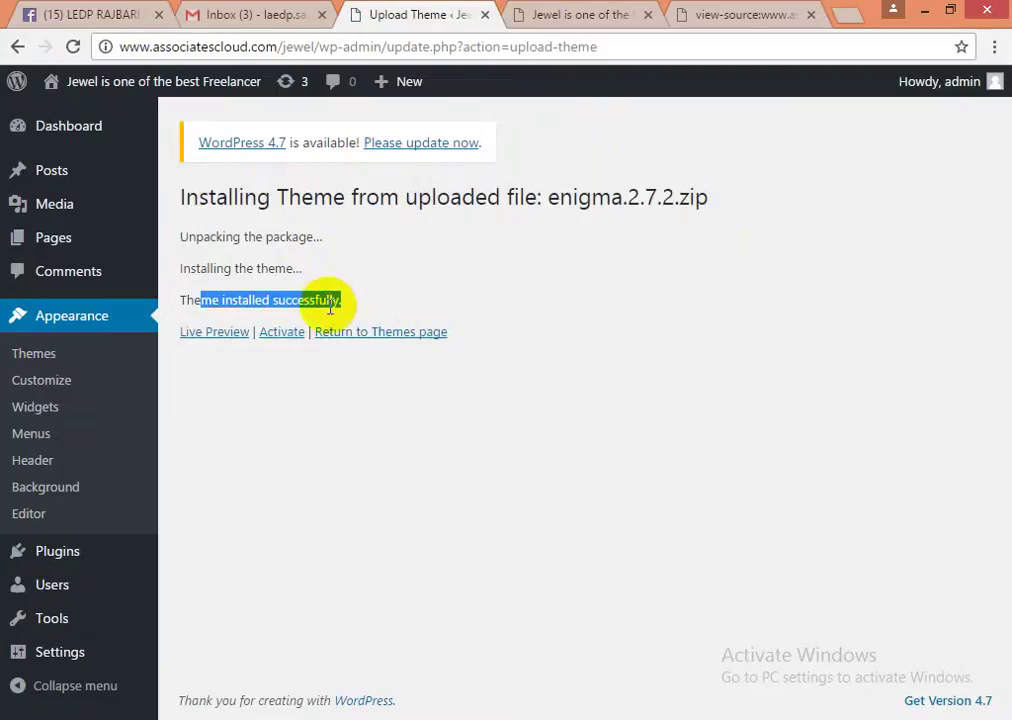
{"action": "left_click", "coordinate": [283, 333]}
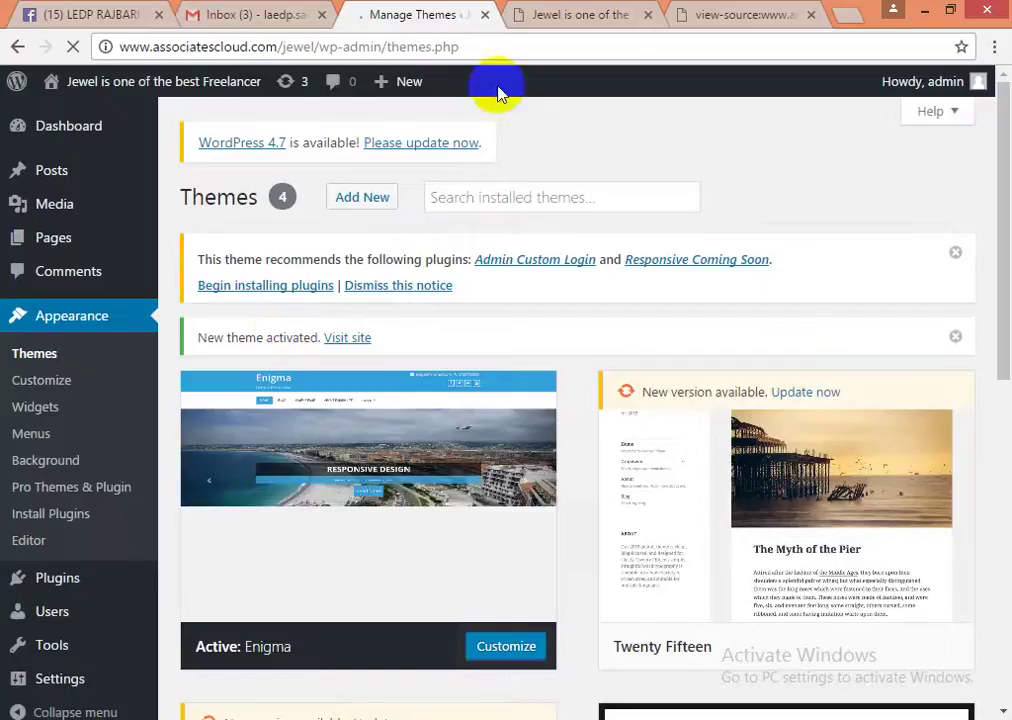
{"action": "left_click", "coordinate": [563, 15]}
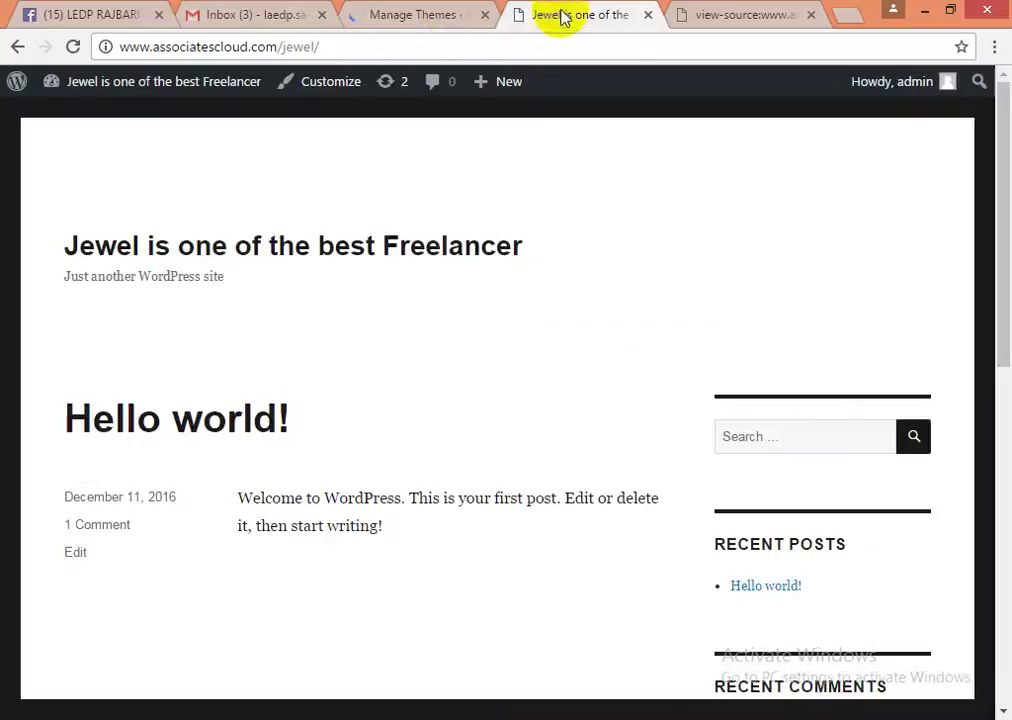
{"action": "left_click", "coordinate": [211, 50]}
{"action": "key", "text": "Return"}
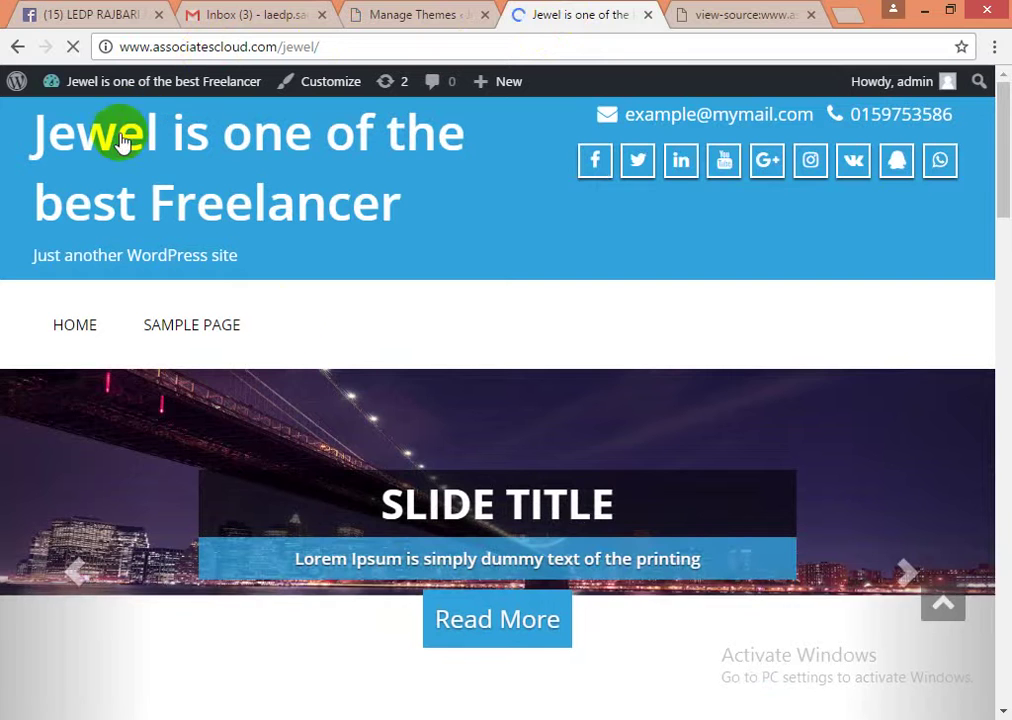
{"action": "scroll", "coordinate": [565, 414], "scroll_direction": "down", "scroll_amount": 3}
{"action": "scroll", "coordinate": [563, 413], "scroll_direction": "down", "scroll_amount": 3}
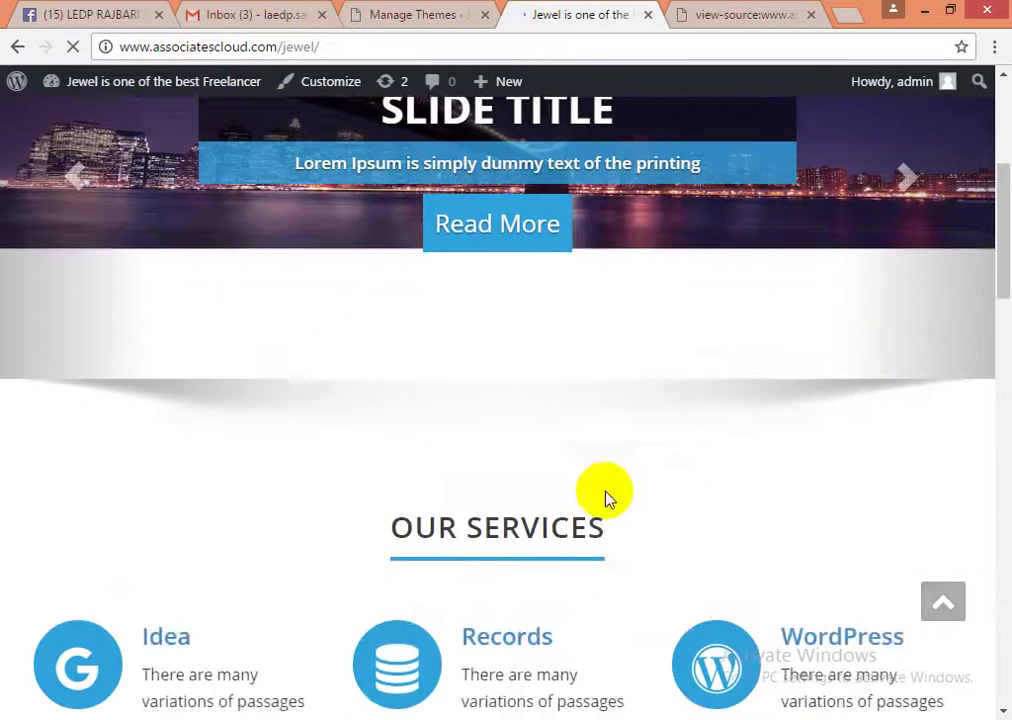
{"action": "scroll", "coordinate": [308, 505], "scroll_direction": "down", "scroll_amount": 3}
{"action": "scroll", "coordinate": [308, 505], "scroll_direction": "down", "scroll_amount": 15}
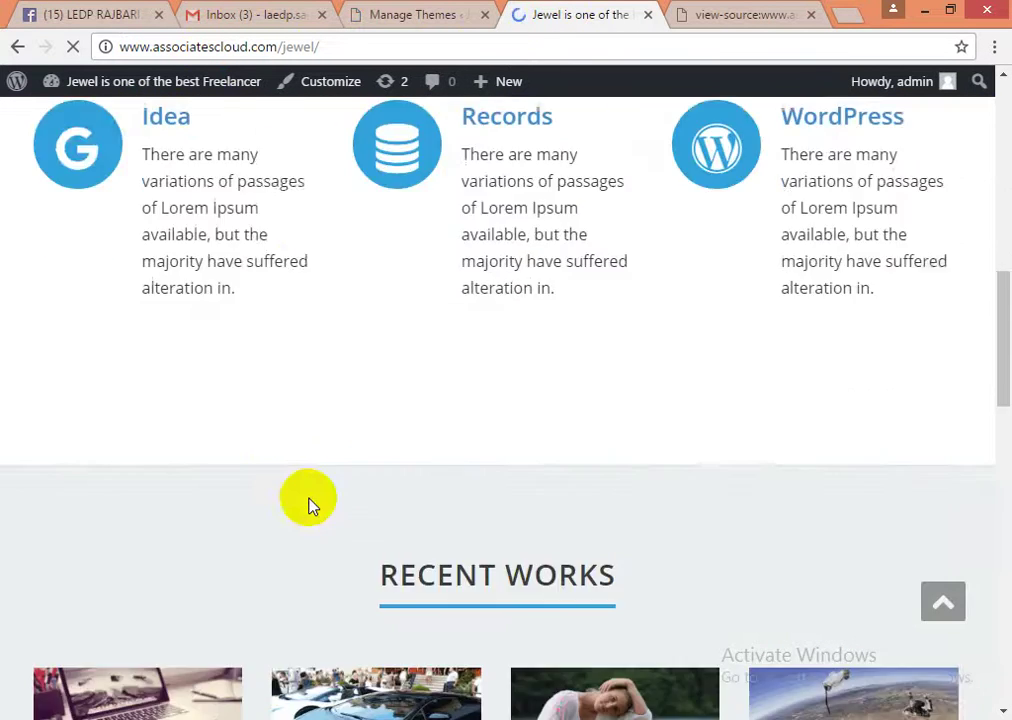
{"action": "scroll", "coordinate": [340, 510], "scroll_direction": "up", "scroll_amount": 20}
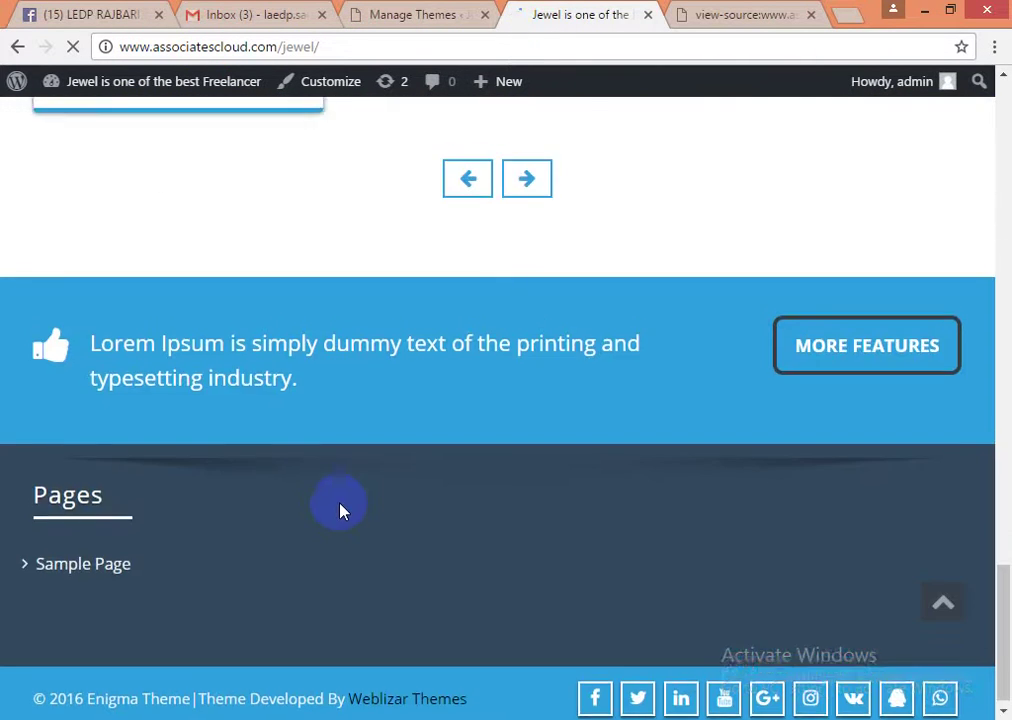
{"action": "scroll", "coordinate": [340, 510], "scroll_direction": "up", "scroll_amount": 3}
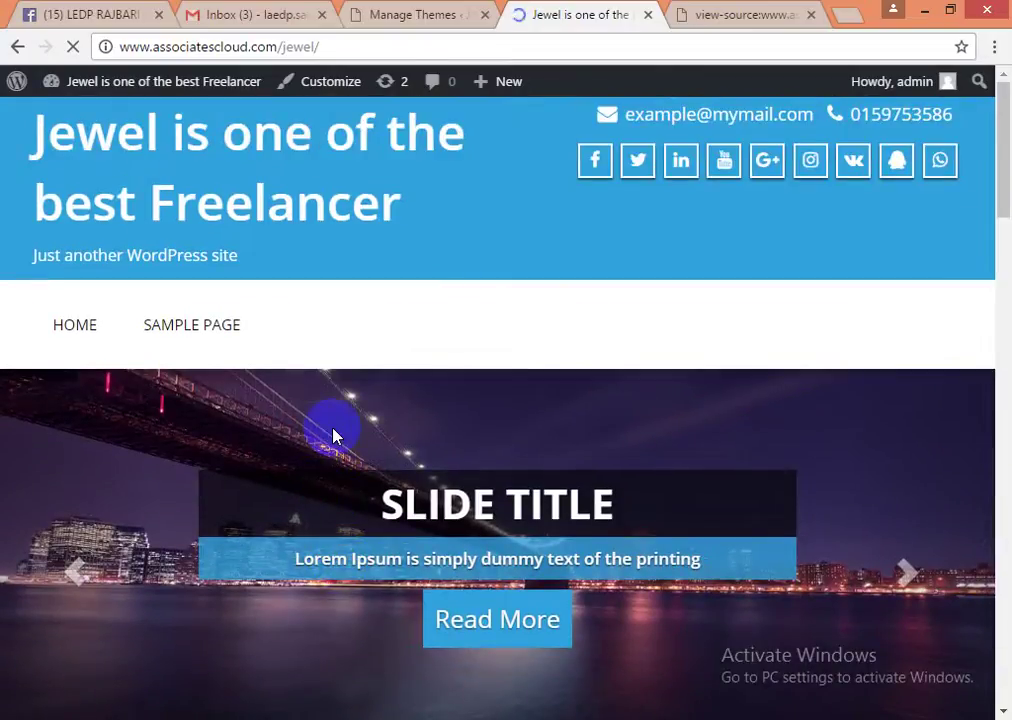
{"action": "scroll", "coordinate": [361, 515], "scroll_direction": "down", "scroll_amount": 7}
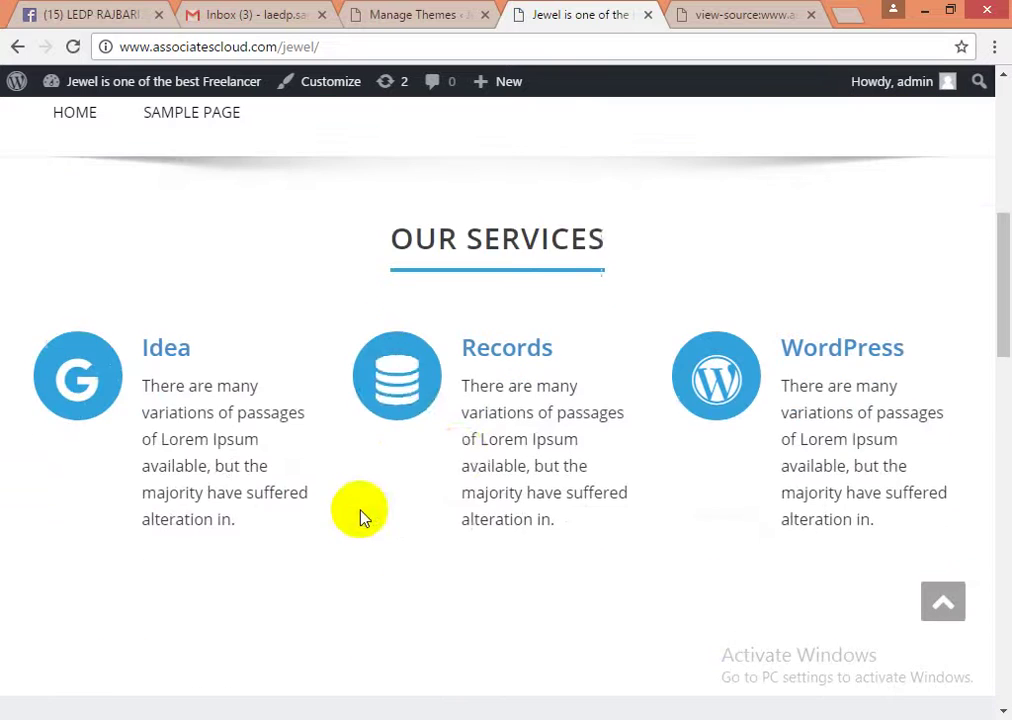
{"action": "scroll", "coordinate": [413, 470], "scroll_direction": "down", "scroll_amount": 9}
{"action": "scroll", "coordinate": [413, 470], "scroll_direction": "up", "scroll_amount": 3}
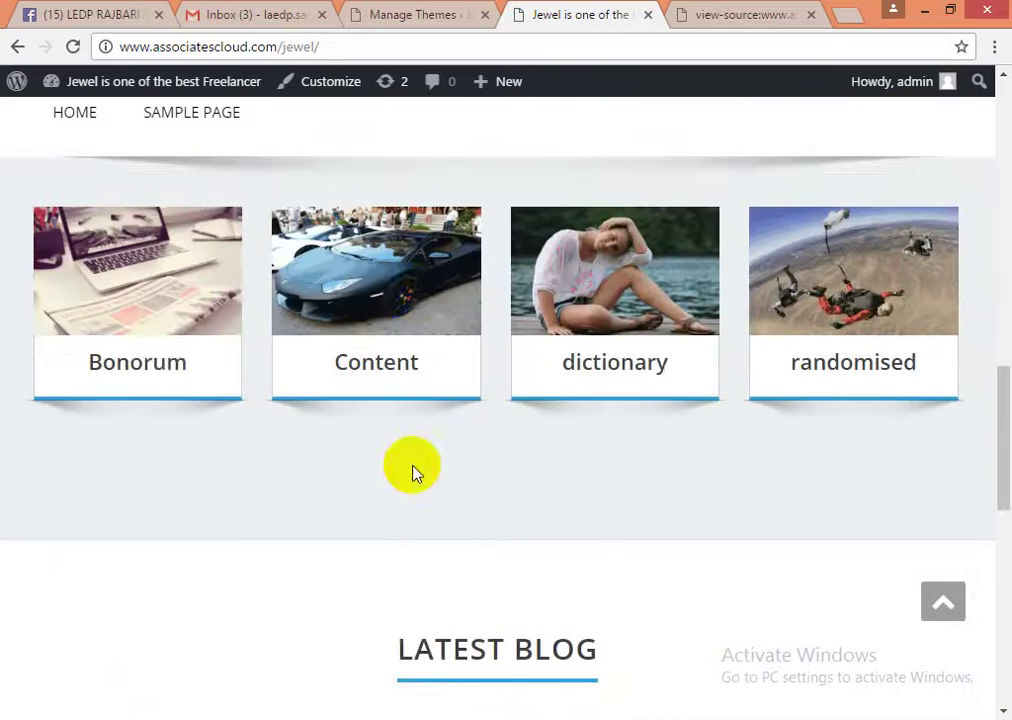
{"action": "scroll", "coordinate": [417, 473], "scroll_direction": "up", "scroll_amount": 2}
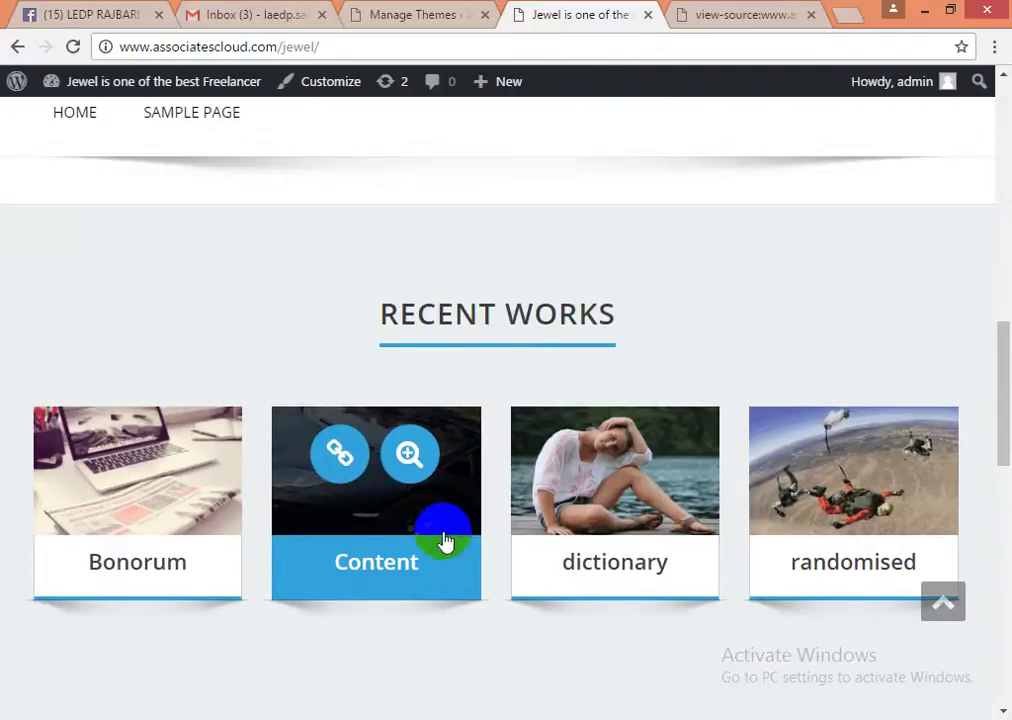
{"action": "scroll", "coordinate": [445, 542], "scroll_direction": "down", "scroll_amount": 6}
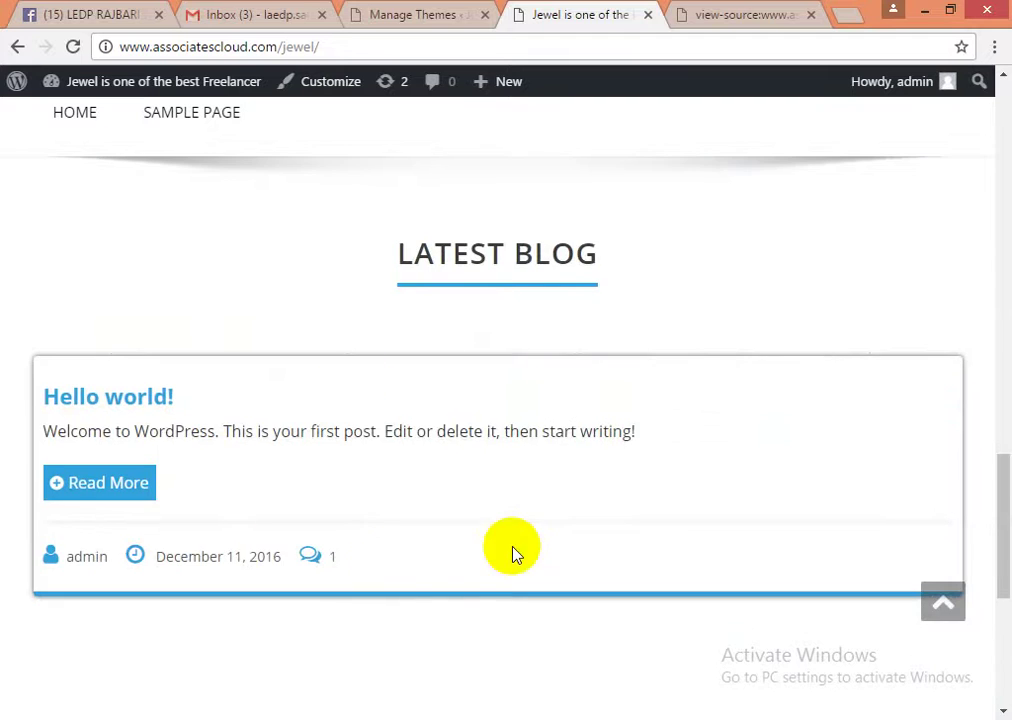
{"action": "scroll", "coordinate": [513, 553], "scroll_direction": "down", "scroll_amount": 4}
{"action": "scroll", "coordinate": [410, 568], "scroll_direction": "up", "scroll_amount": 15}
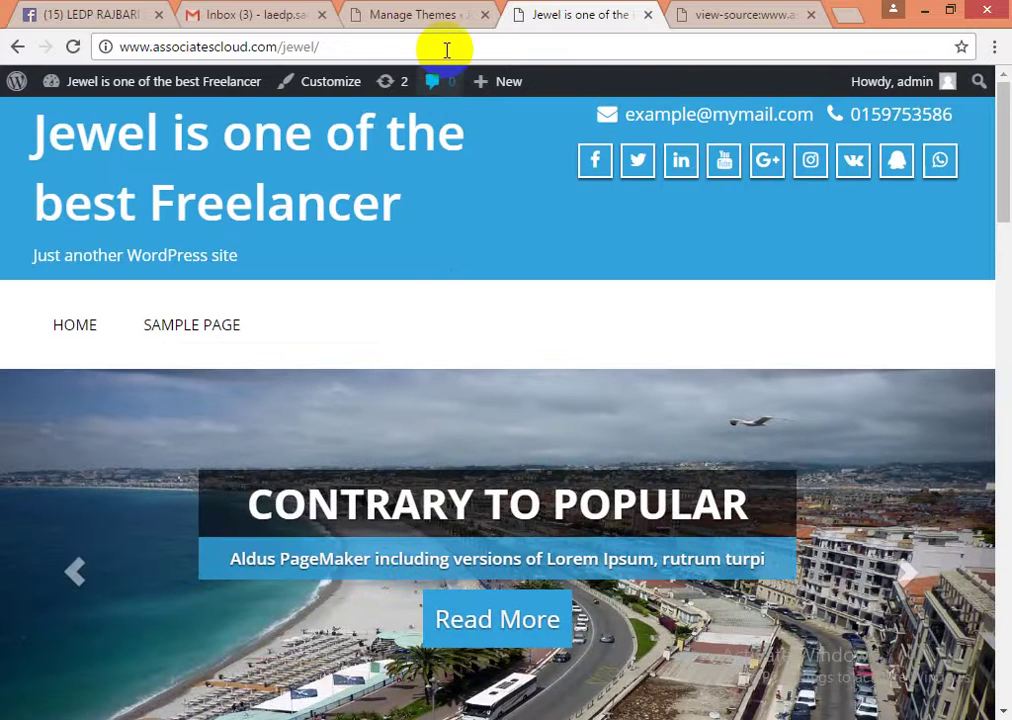
{"action": "left_click", "coordinate": [418, 22]}
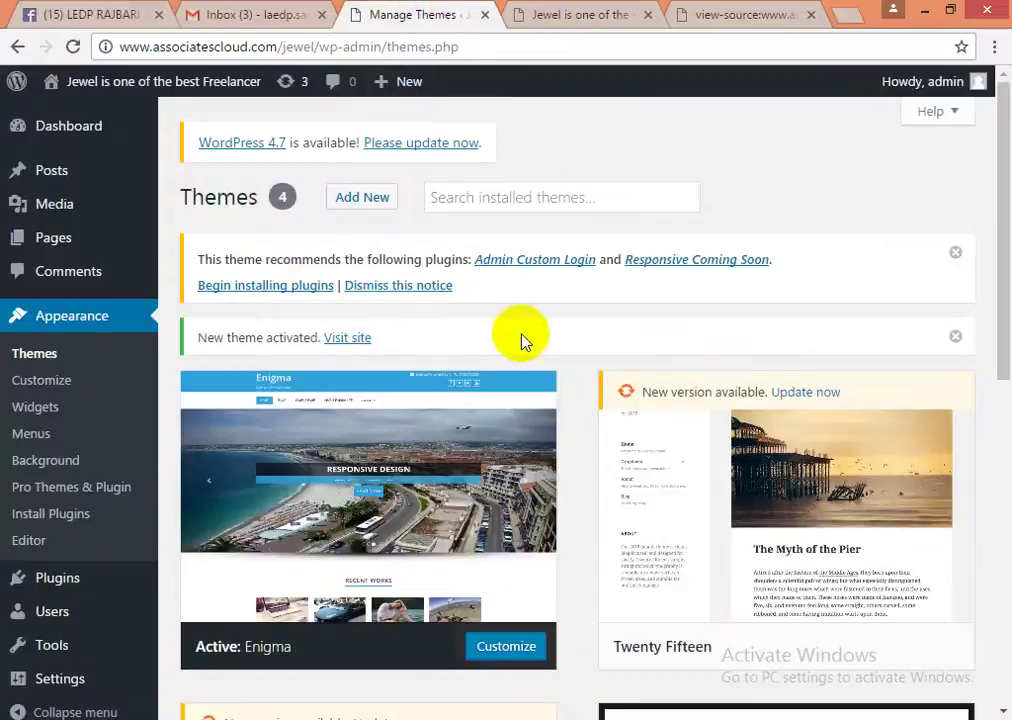